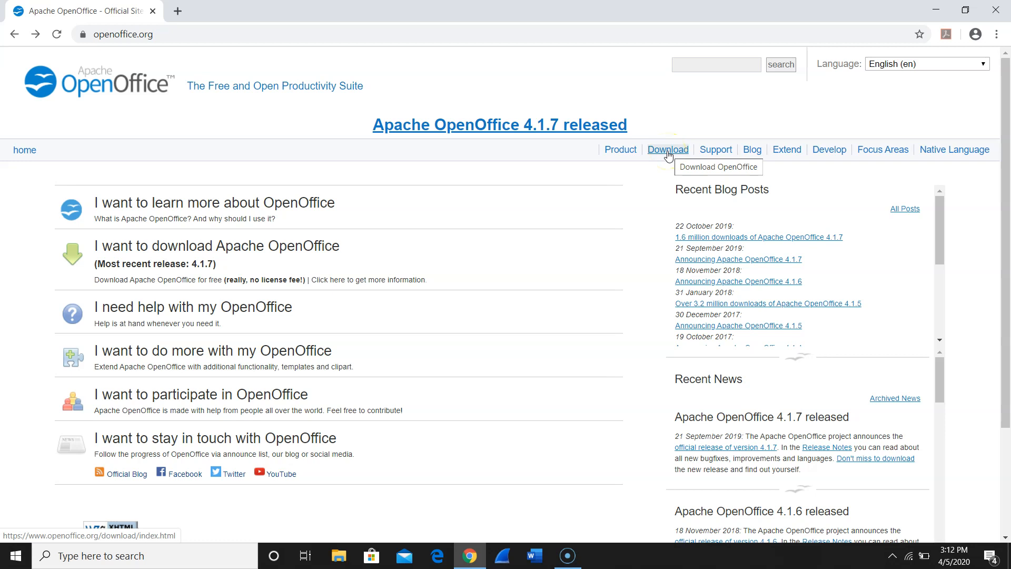
- Open the Apache OpenOffice download page and examine the operating systems offered for the installer
{"action": "left_click", "coordinate": [668, 150]}
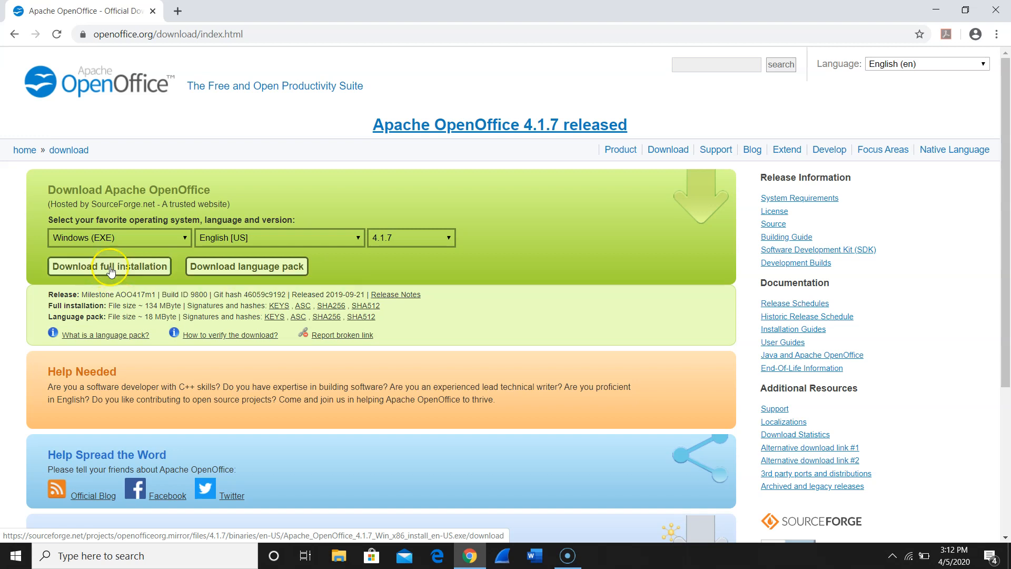
{"action": "left_click", "coordinate": [185, 238]}
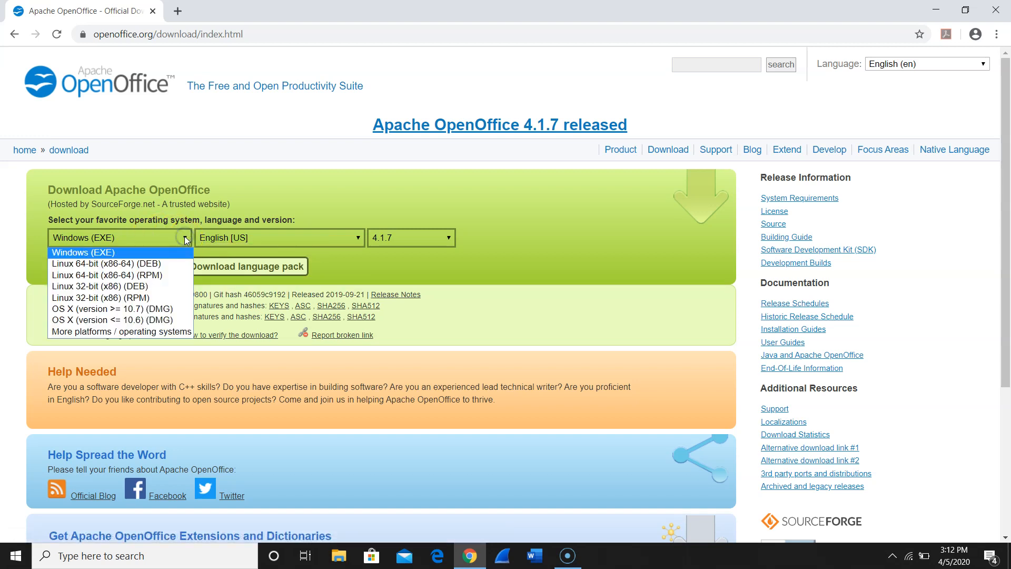
{"action": "left_click", "coordinate": [149, 322]}
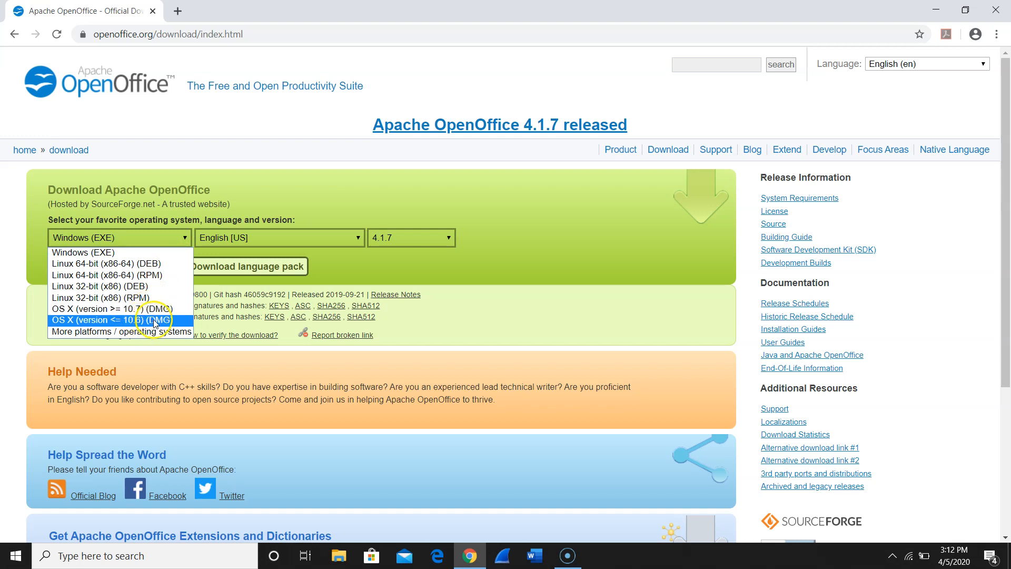
{"action": "left_click", "coordinate": [247, 187]}
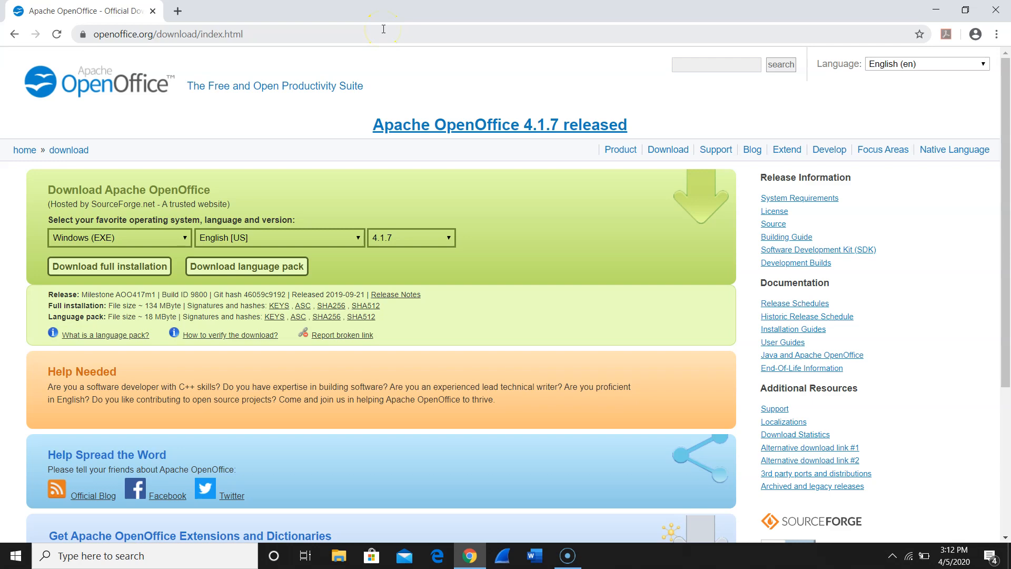
- Minimize the browser and move the Apache OpenOffice installer icon beside the Active Directory document on the desktop
{"action": "left_click", "coordinate": [936, 10]}
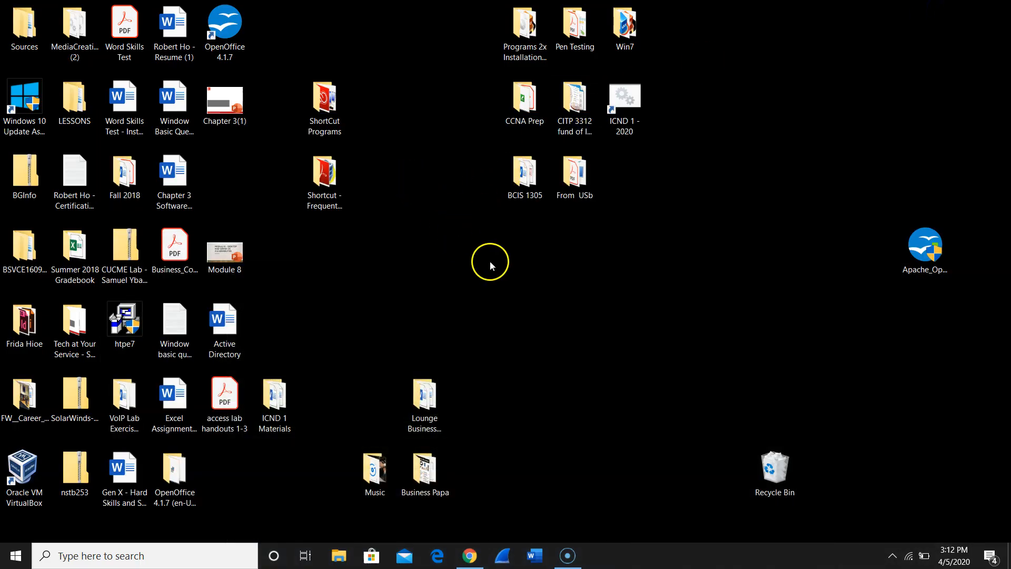
{"action": "left_click_drag", "start_coordinate": [912, 263], "coordinate": [344, 311]}
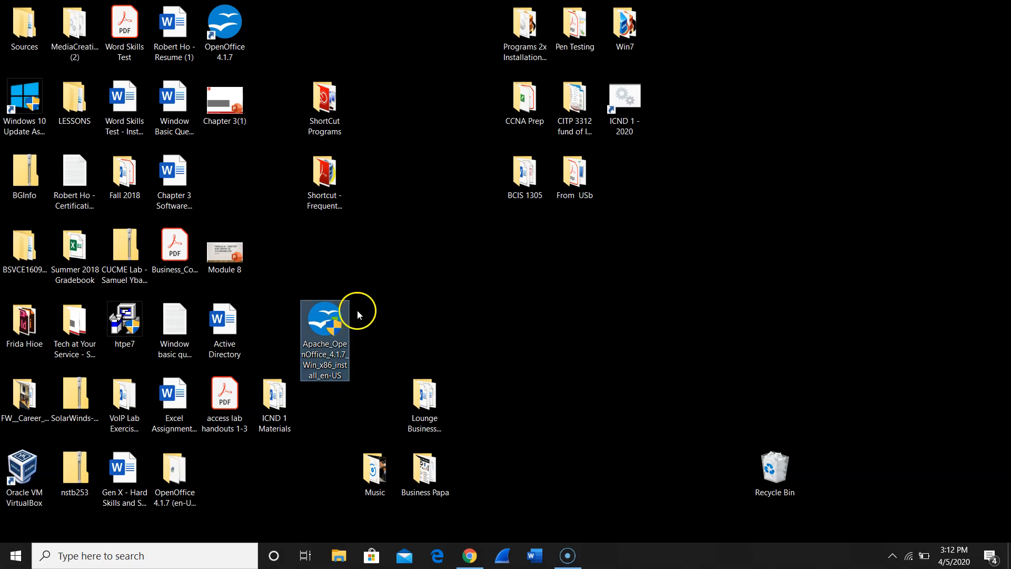
{"action": "left_click", "coordinate": [564, 548]}
{"action": "left_click", "coordinate": [470, 556]}
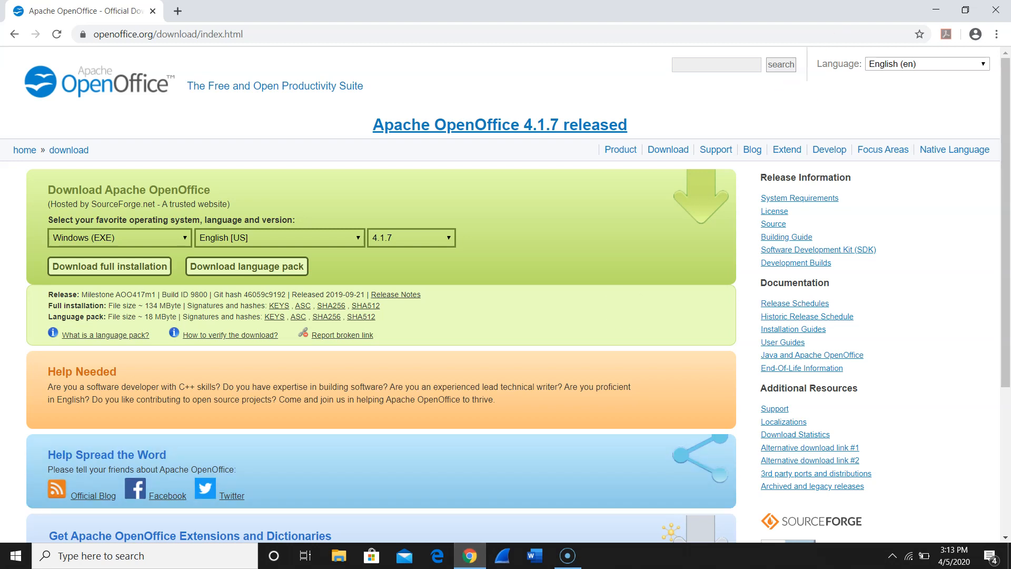
{"action": "left_click", "coordinate": [937, 10]}
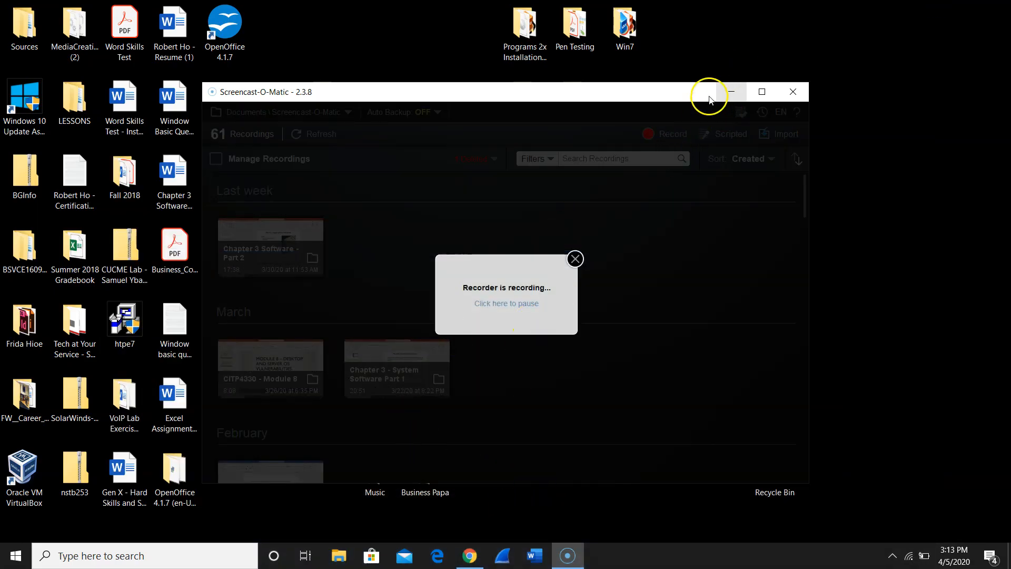
{"action": "left_click", "coordinate": [731, 92]}
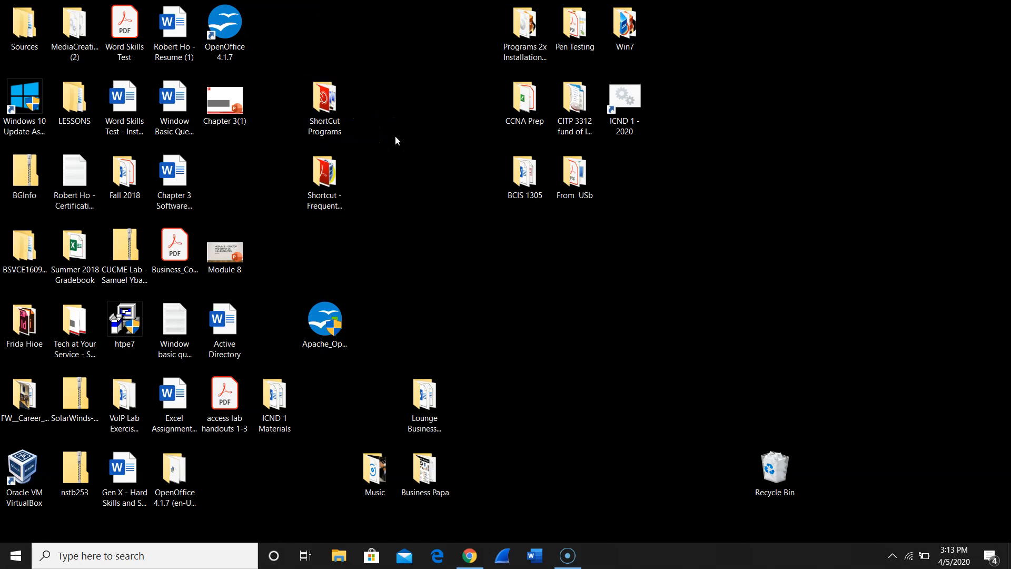
- Launch OpenOffice 4.1.7 and complete the Database Wizard for a new, registered database that opens for editing
{"action": "double_click", "coordinate": [232, 38]}
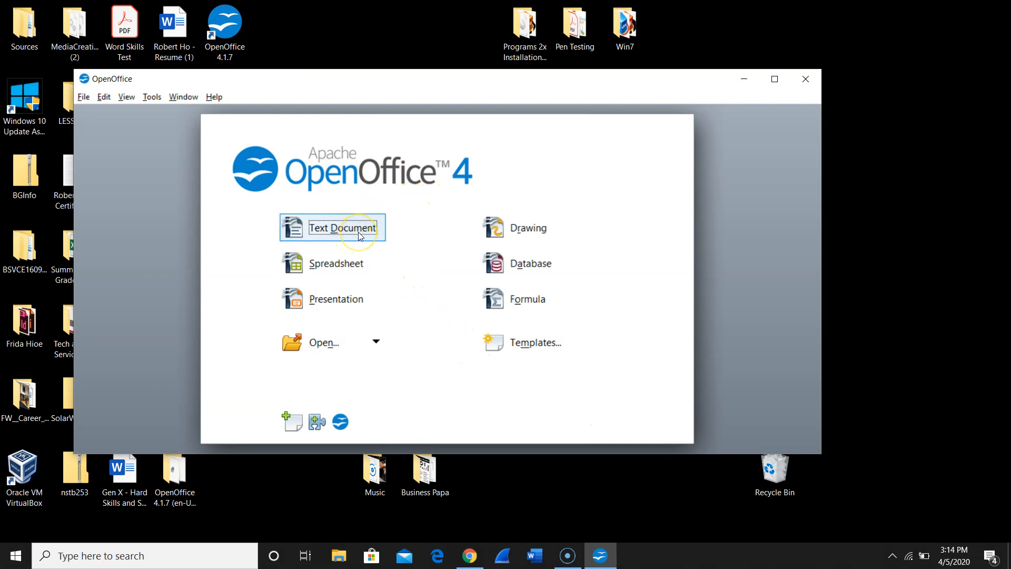
{"action": "left_click", "coordinate": [361, 271]}
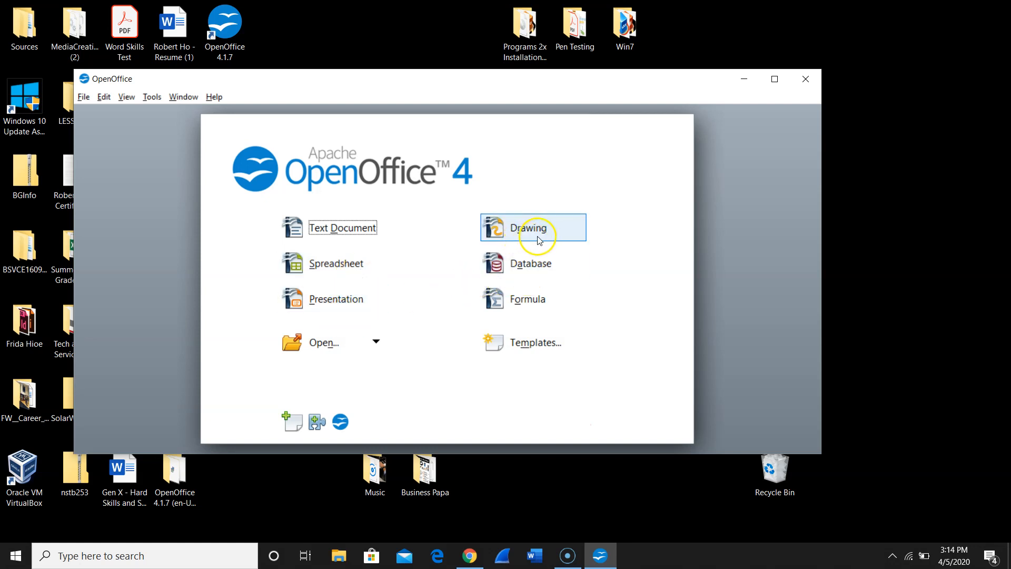
{"action": "left_click", "coordinate": [545, 271]}
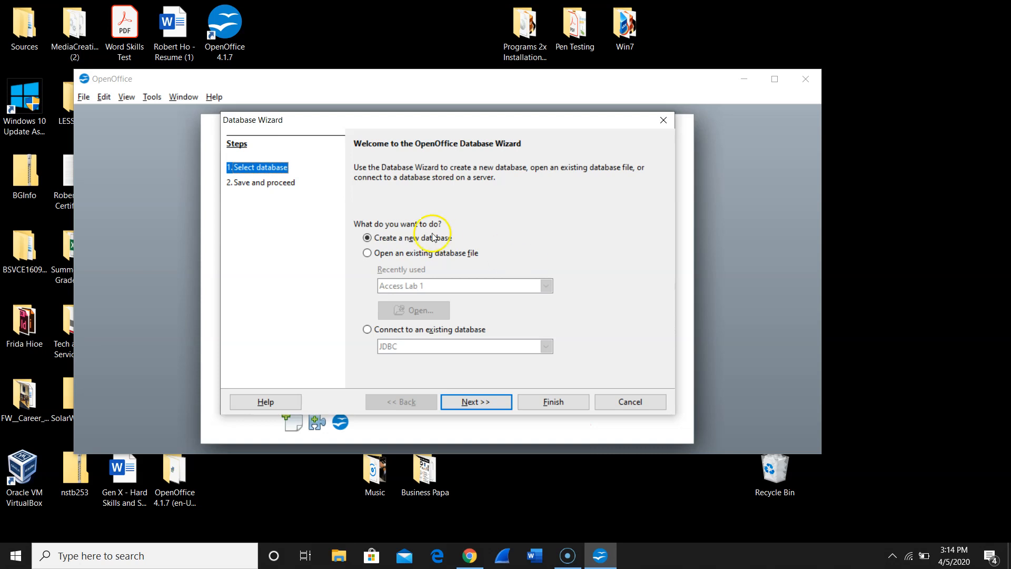
{"action": "left_click", "coordinate": [387, 241]}
{"action": "left_click", "coordinate": [488, 406]}
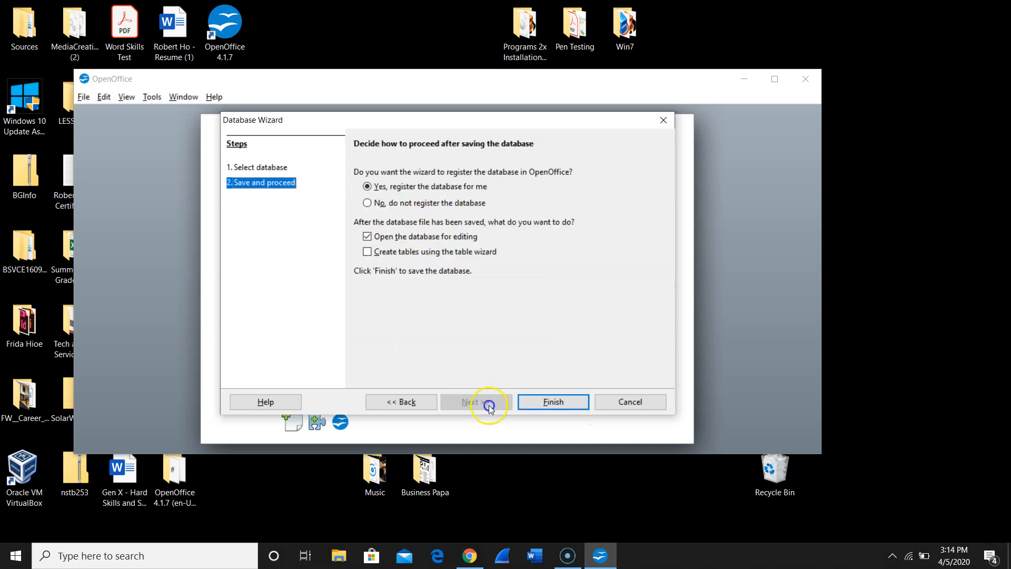
{"action": "left_click", "coordinate": [545, 406]}
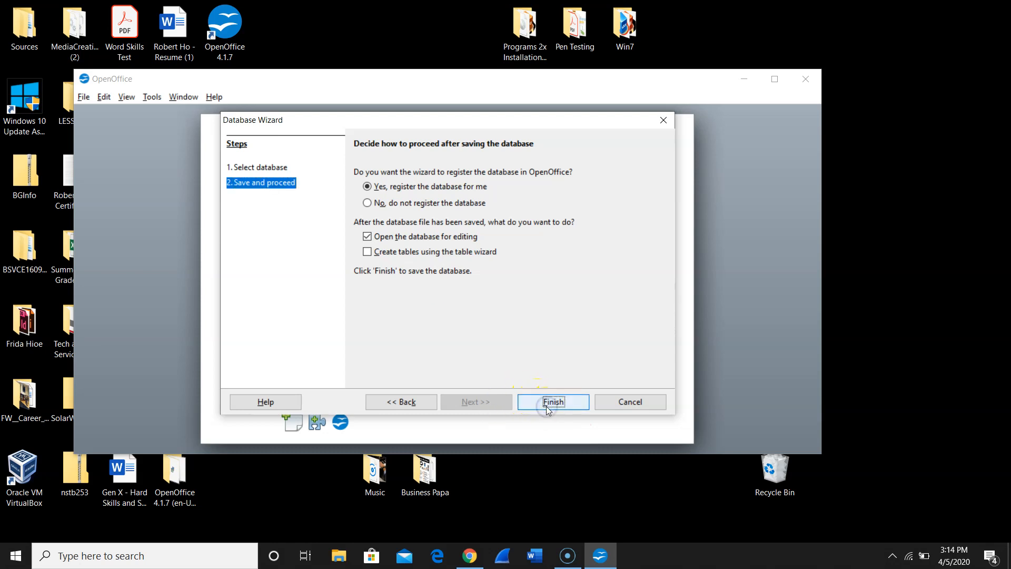
- Save the new database in Documents as "Access Lab 1 b" in ODF Database format
{"action": "type", "text": "A"}
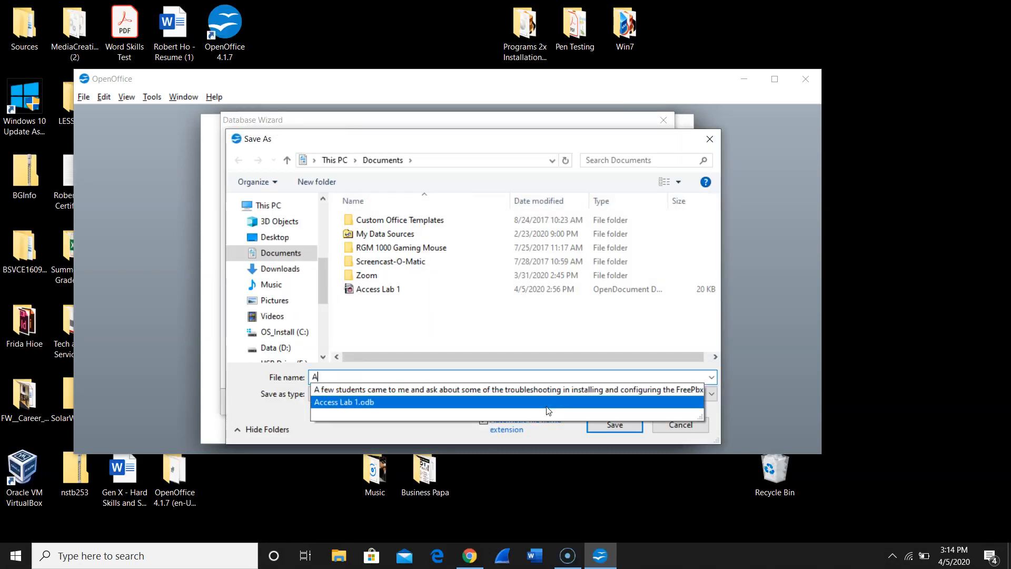
{"action": "type", "text": "ccess"}
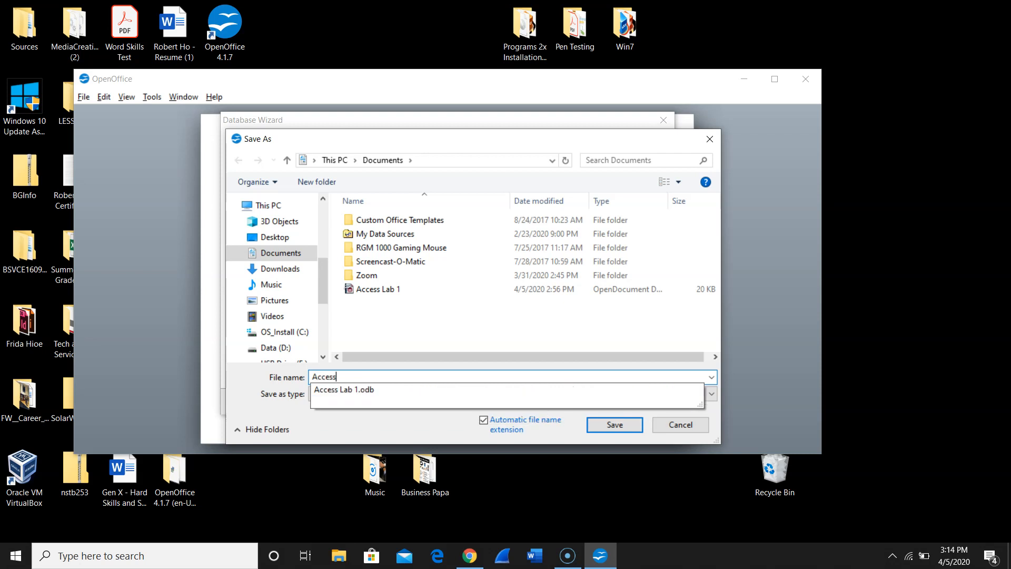
{"action": "type", "text": " Lab 1"}
{"action": "left_click", "coordinate": [545, 406]}
{"action": "type", "text": "b"}
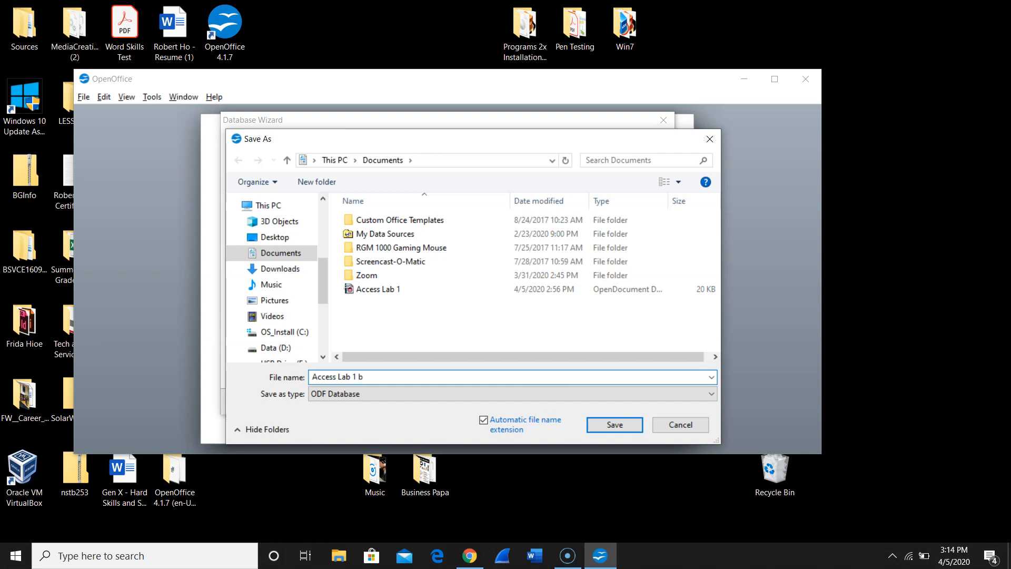
{"action": "key", "text": "BackSpace"}
{"action": "type", "text": "b"}
{"action": "left_click", "coordinate": [648, 399]}
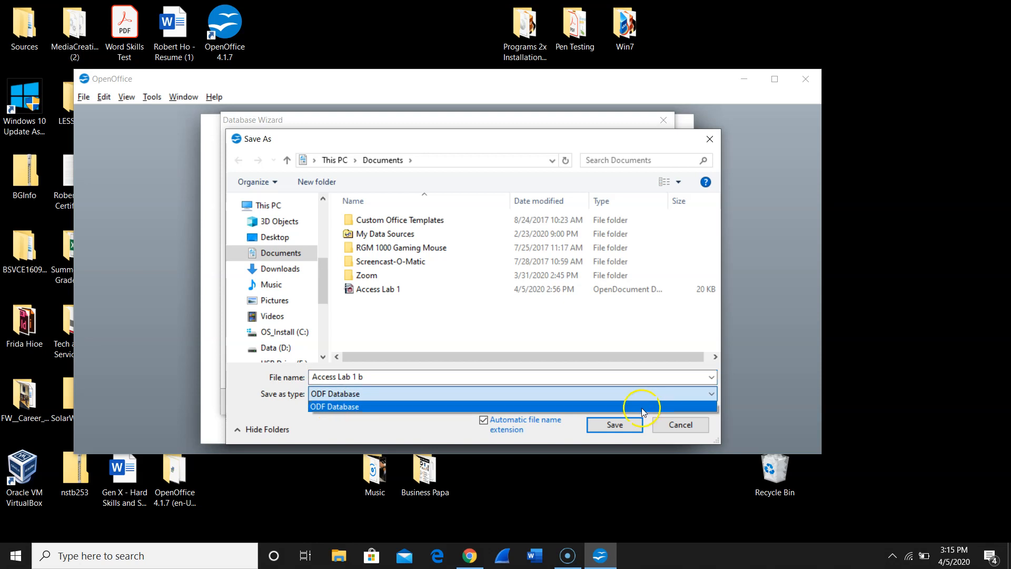
{"action": "left_click", "coordinate": [641, 407]}
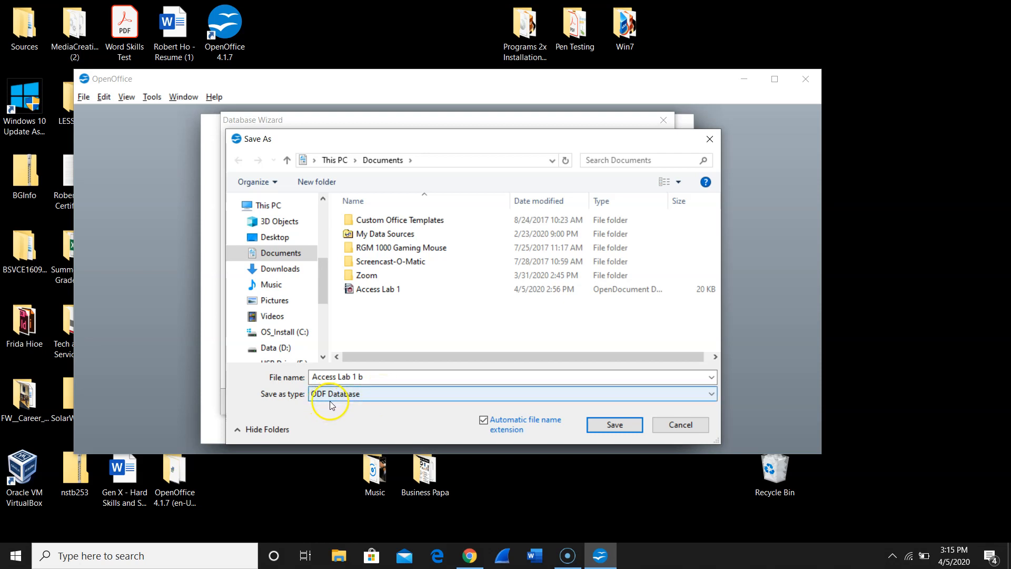
{"action": "left_click", "coordinate": [638, 431]}
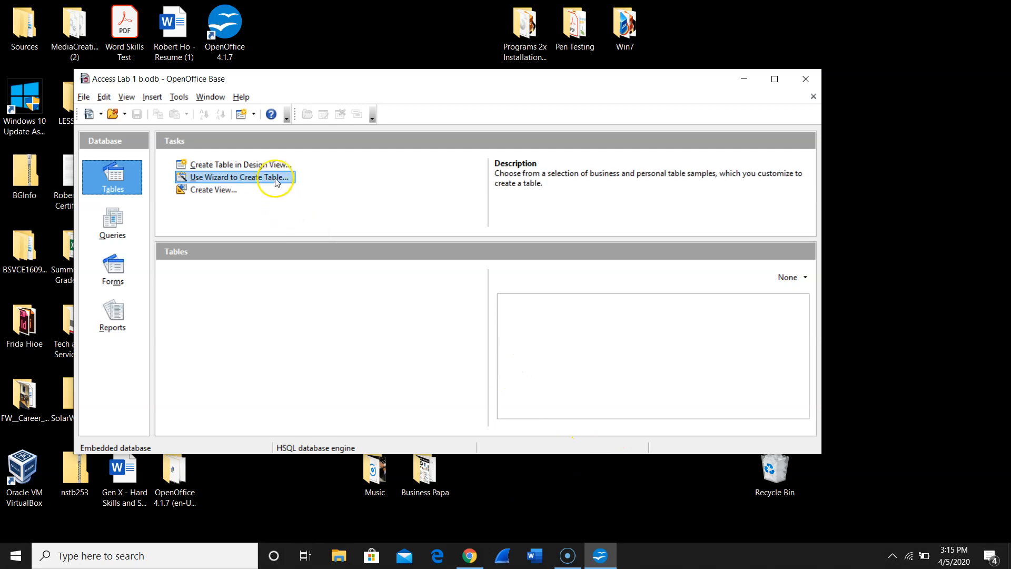
- Create a table in Design View with a first field named Item Code of type Text [ VARCHAR ]
{"action": "left_click", "coordinate": [287, 166]}
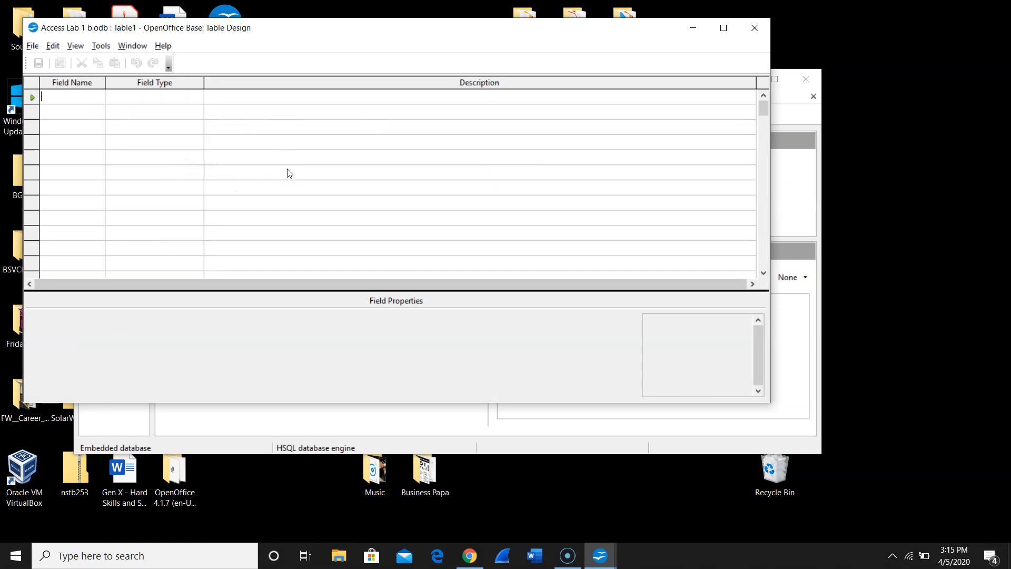
{"action": "type", "text": "I"}
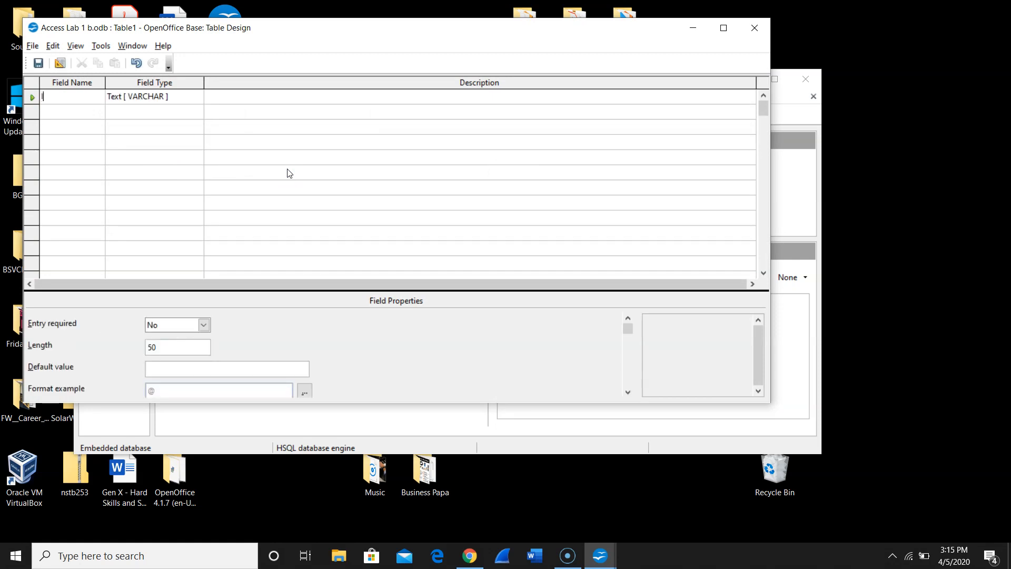
{"action": "type", "text": "tem Code"}
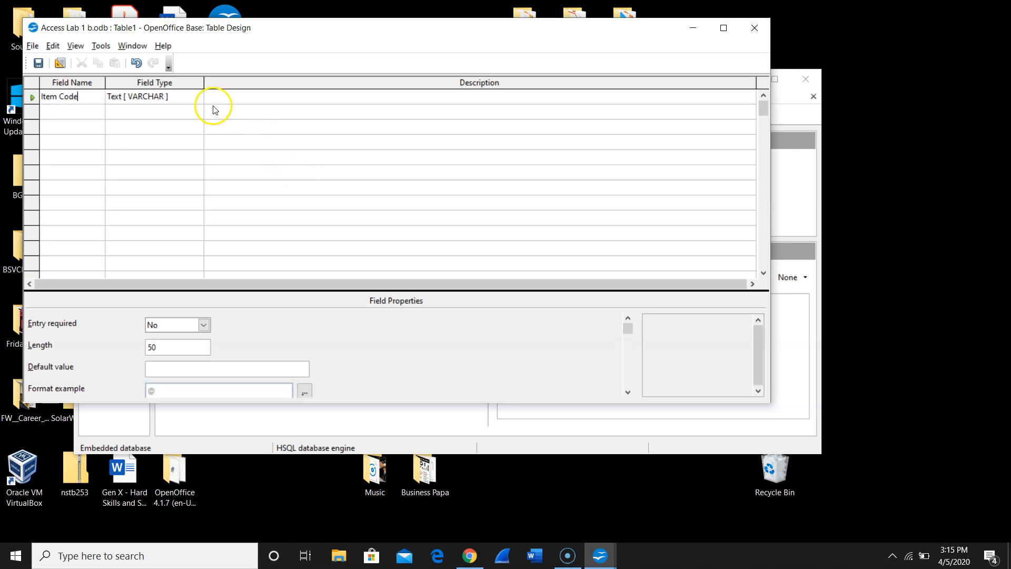
{"action": "left_click", "coordinate": [198, 98]}
{"action": "left_click", "coordinate": [198, 98]}
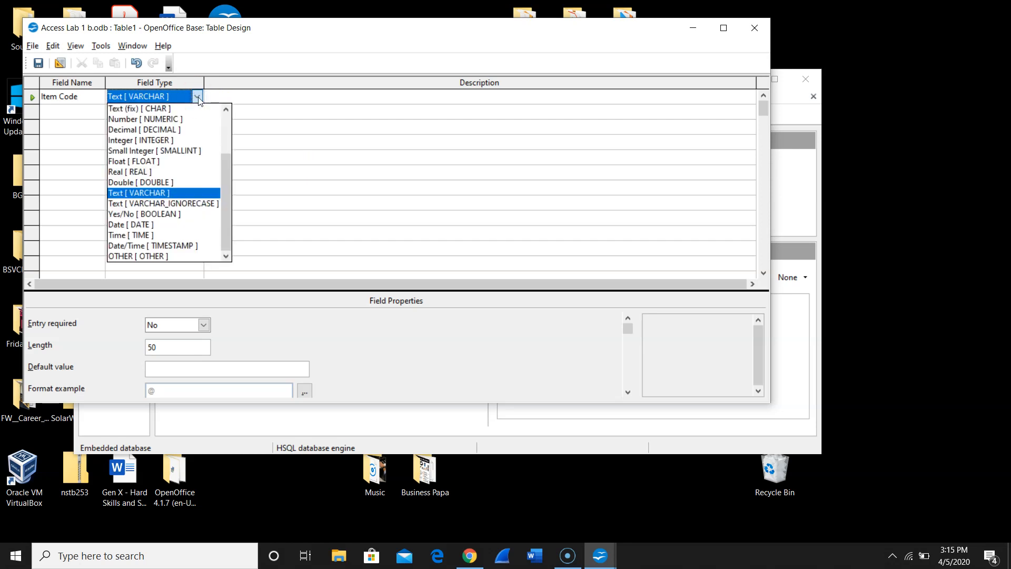
{"action": "left_click", "coordinate": [162, 195]}
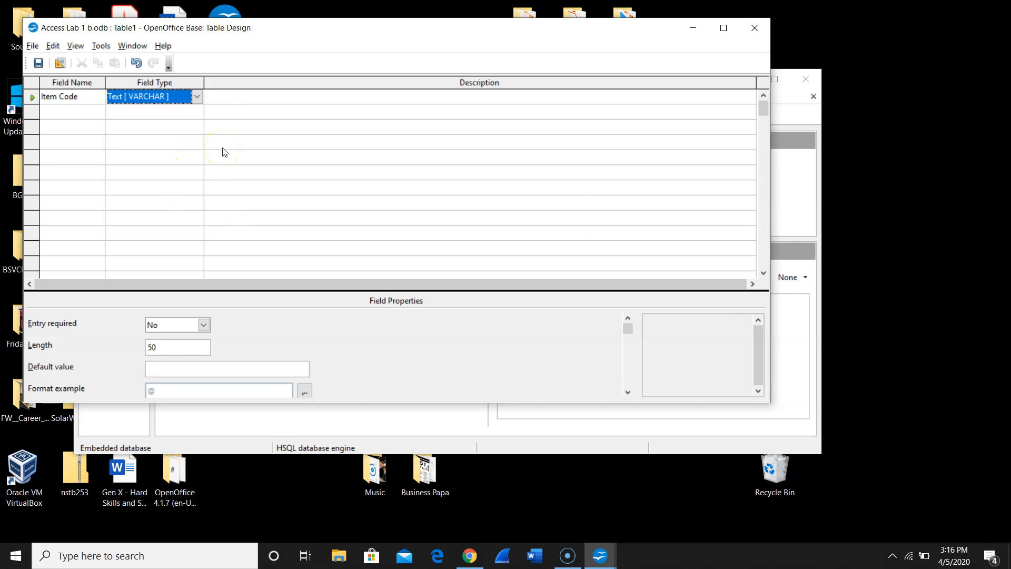
- Describe the Item Code field as "Item Code (Primary Key)" and make it the table's primary key
{"action": "left_click", "coordinate": [226, 95]}
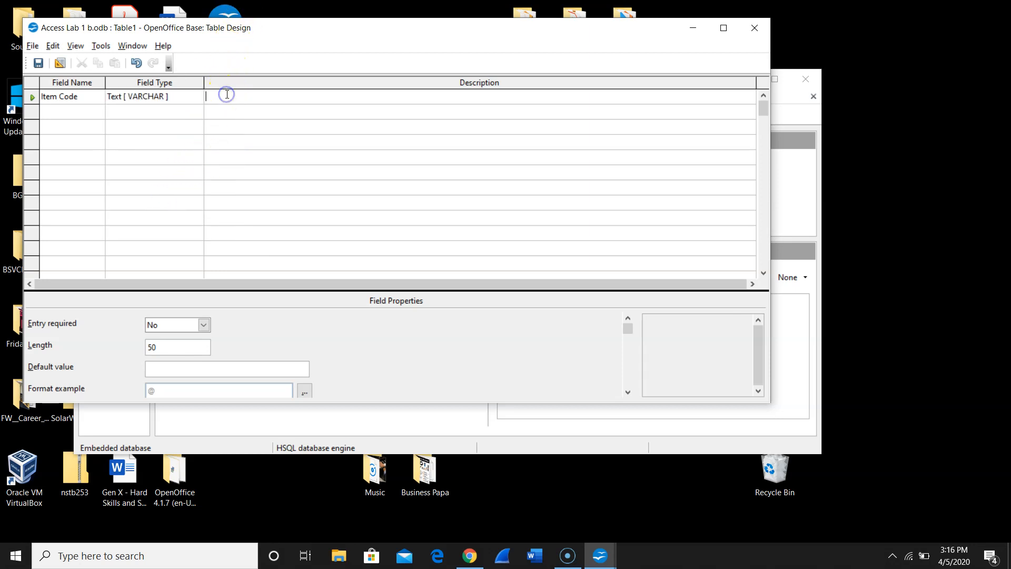
{"action": "type", "text": "Item Code ("}
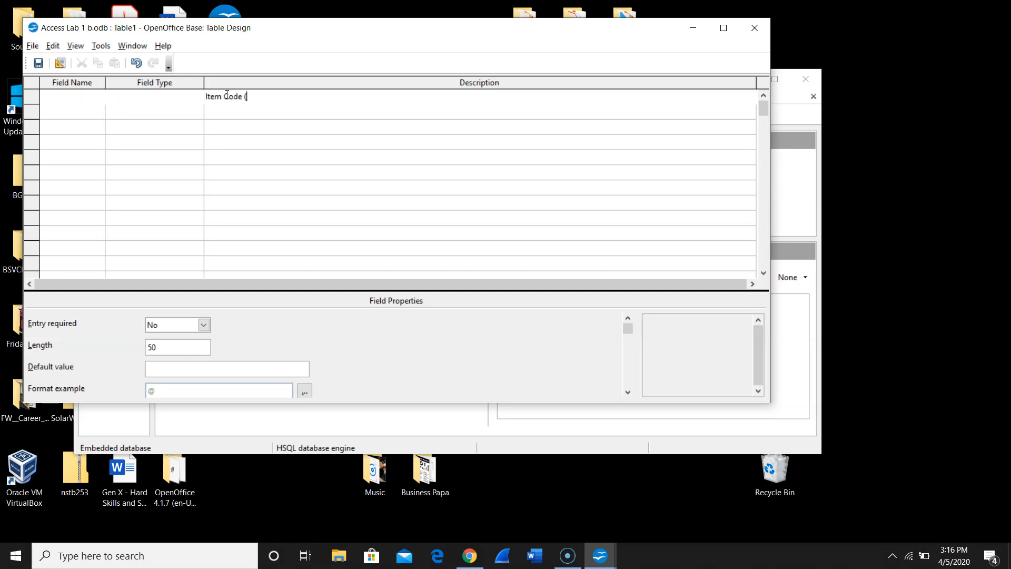
{"action": "type", "text": "Primary "}
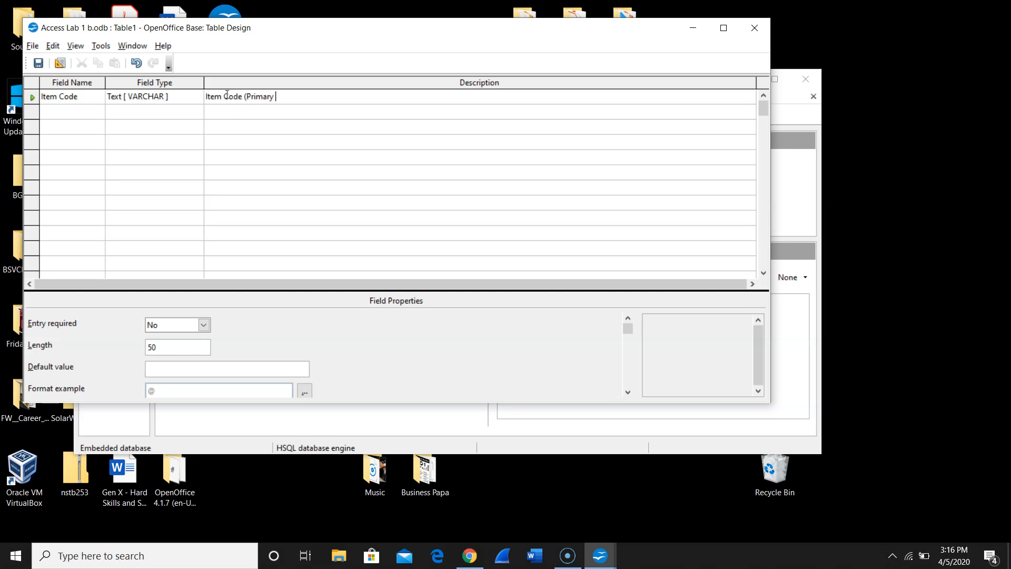
{"action": "type", "text": "Key)"}
{"action": "right_click", "coordinate": [32, 98]}
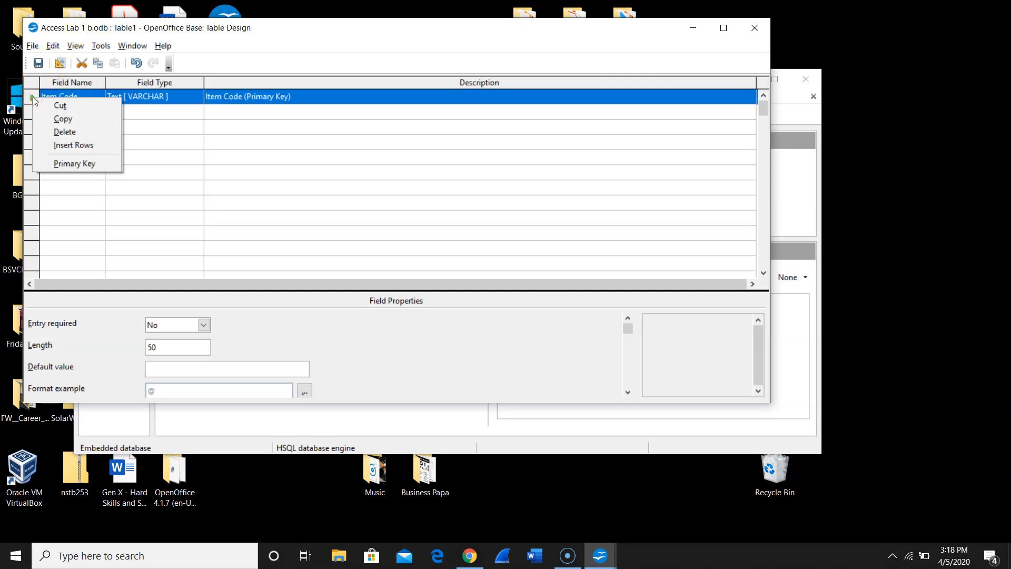
{"action": "left_click", "coordinate": [74, 165]}
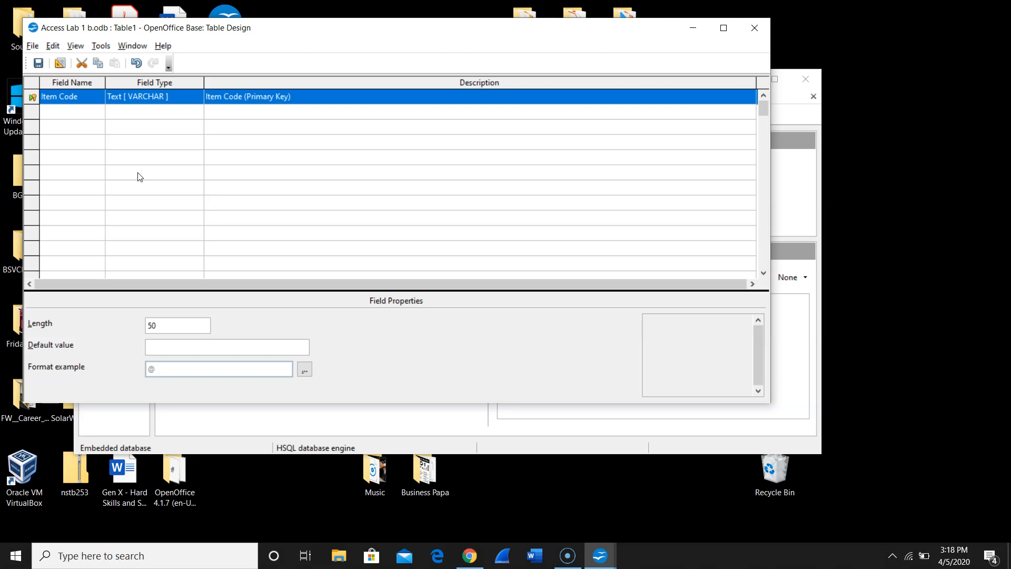
- Add a second field named Description, of type Text [ VARCHAR ], with the description "Description ofItem"
{"action": "left_click", "coordinate": [88, 111]}
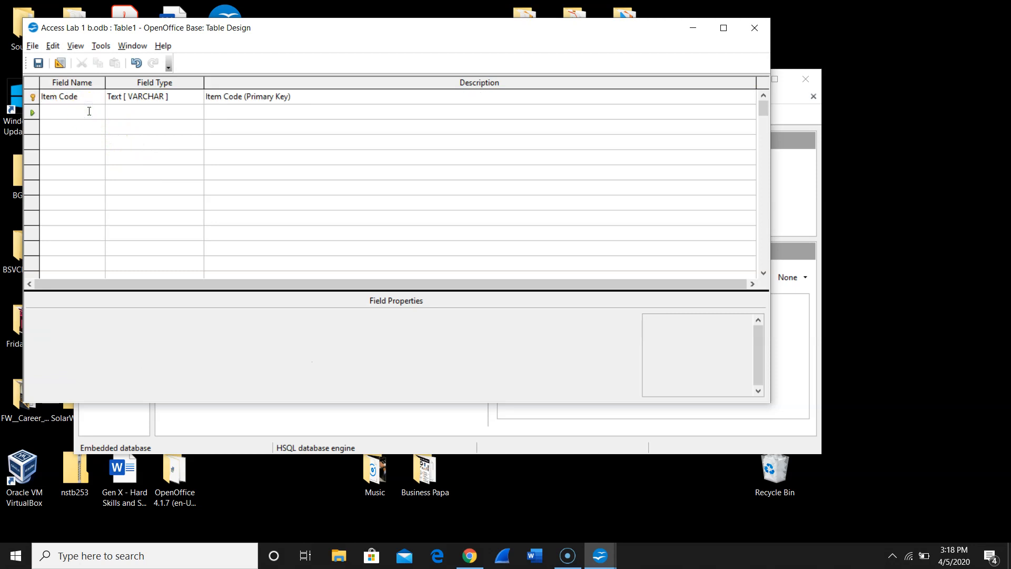
{"action": "type", "text": "Descrip"}
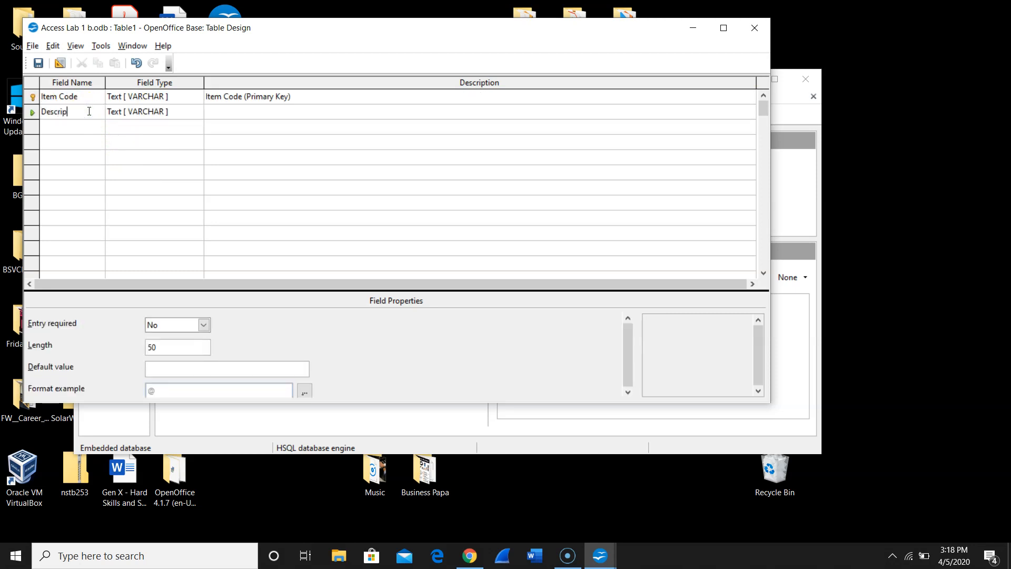
{"action": "key", "text": "BackSpace"}
{"action": "type", "text": "ption"}
{"action": "key", "text": "Tab"}
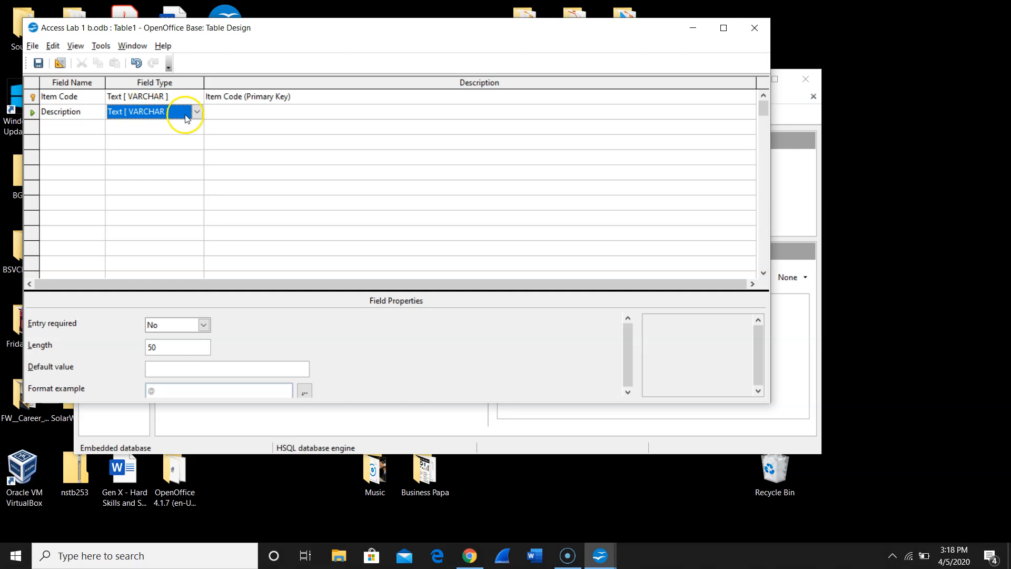
{"action": "left_click", "coordinate": [254, 114]}
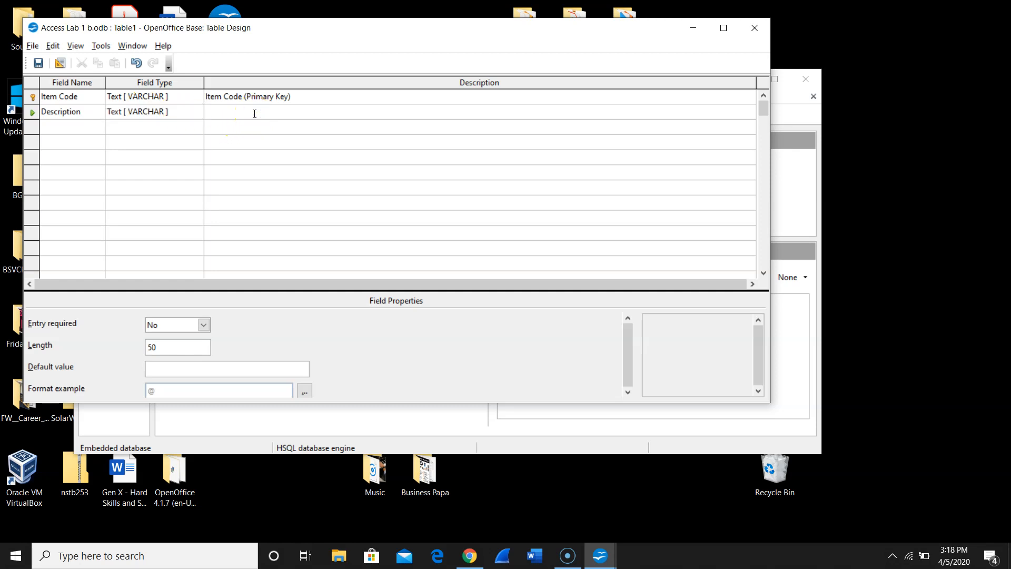
{"action": "type", "text": "Description ofItem"}
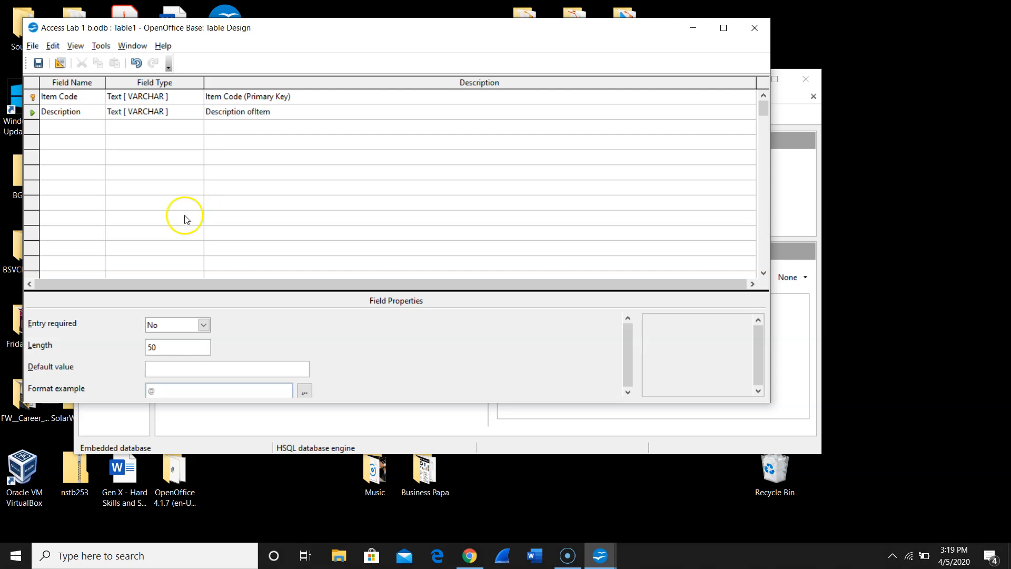
- Correct the second field's description to "Description of Item" and set its length to 20
{"action": "key", "text": "BackSpace"}
{"action": "key", "text": "BackSpace"}
{"action": "key", "text": "BackSpace"}
{"action": "type", "text": "tem"}
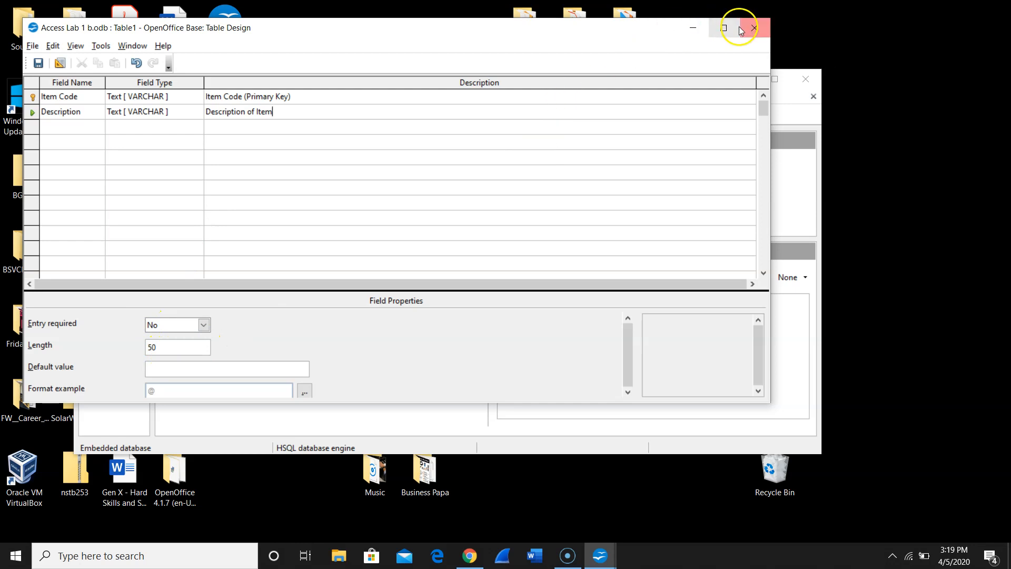
{"action": "left_click", "coordinate": [724, 27]}
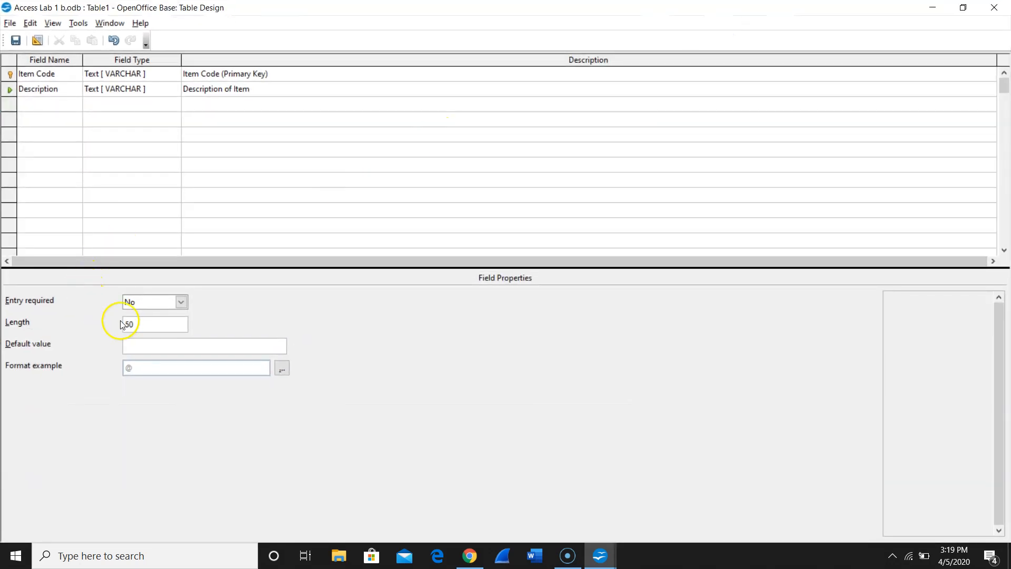
{"action": "left_click", "coordinate": [149, 322]}
{"action": "left_click_drag", "start_coordinate": [151, 324], "coordinate": [102, 322]}
{"action": "type", "text": "20"}
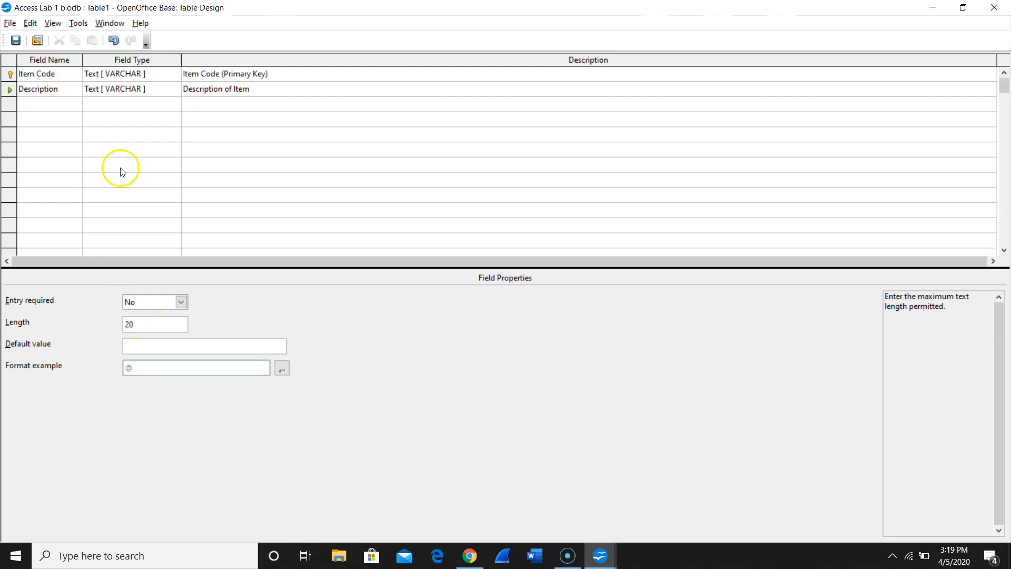
- Set the maximum text length of the Item Code field to 4
{"action": "left_click", "coordinate": [154, 74]}
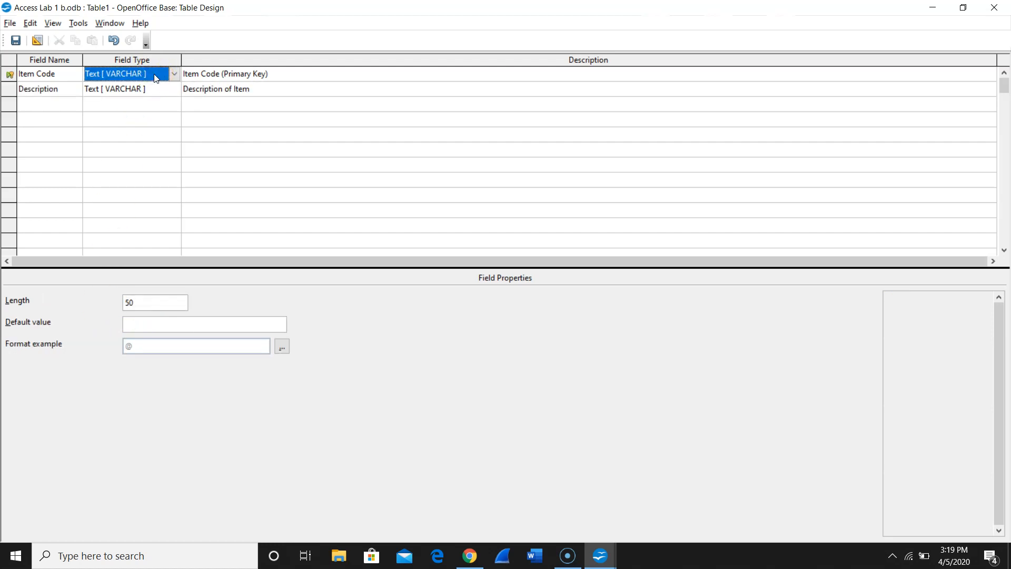
{"action": "double_click", "coordinate": [136, 300]}
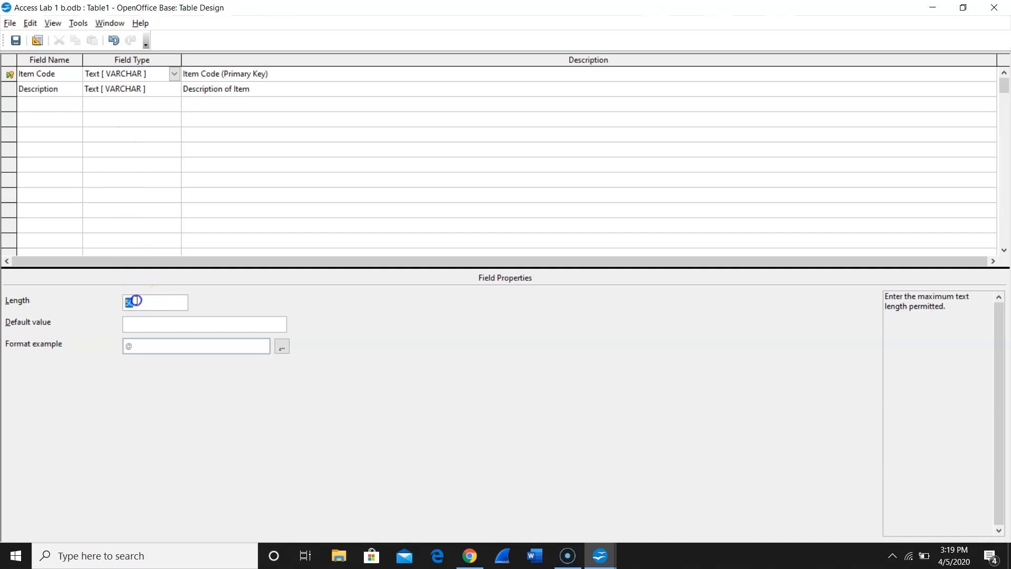
{"action": "type", "text": "4"}
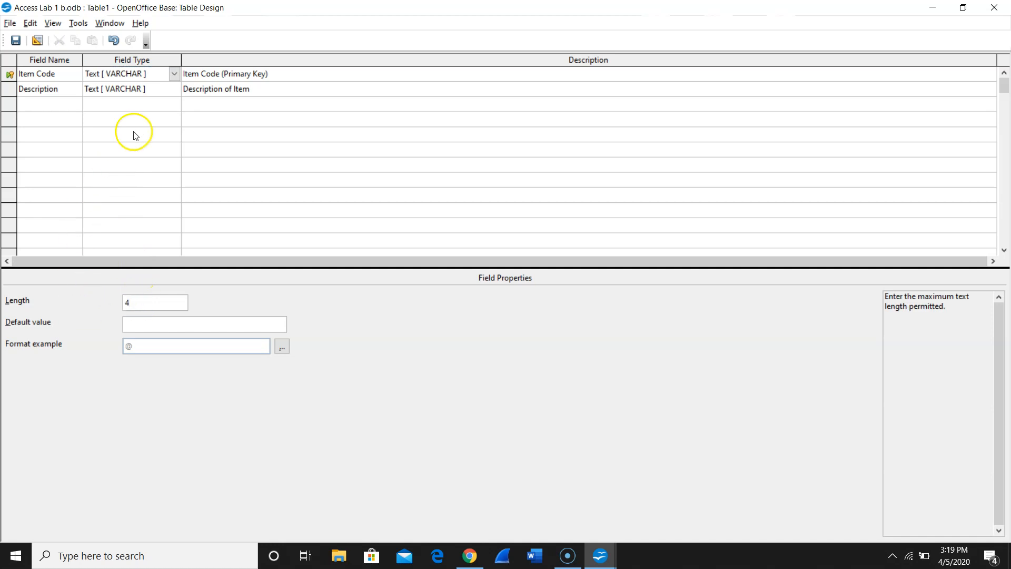
- Add a third field named On Hand and set its type to Number [ NUMERIC ]
{"action": "left_click", "coordinate": [42, 102]}
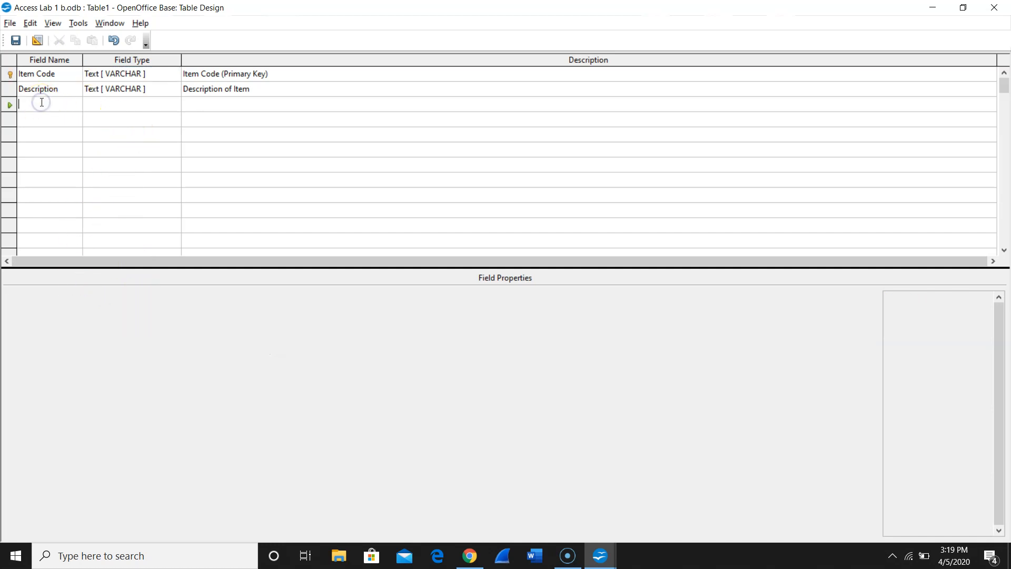
{"action": "type", "text": "On Hand"}
{"action": "key", "text": "Tab"}
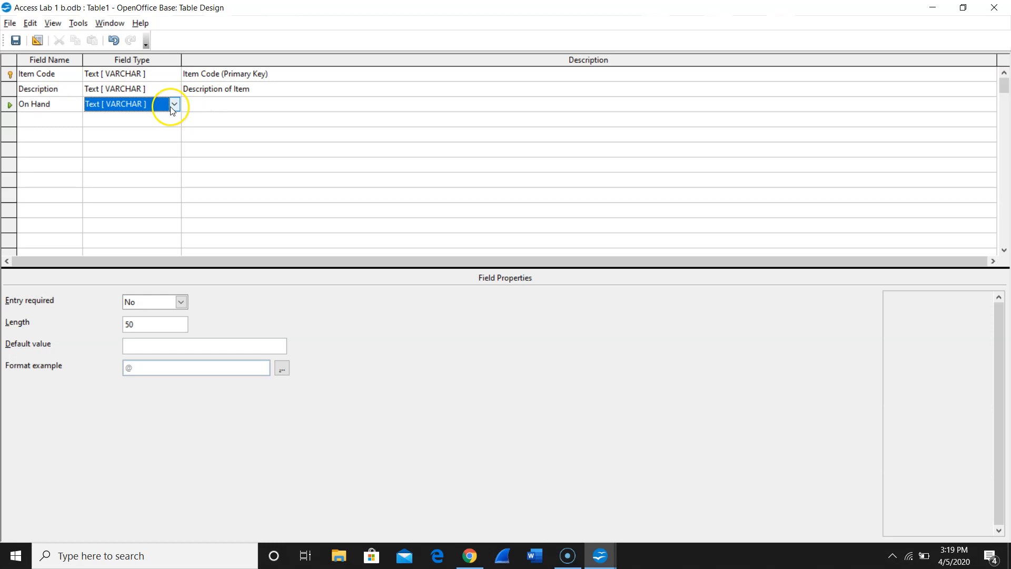
{"action": "left_click", "coordinate": [173, 107]}
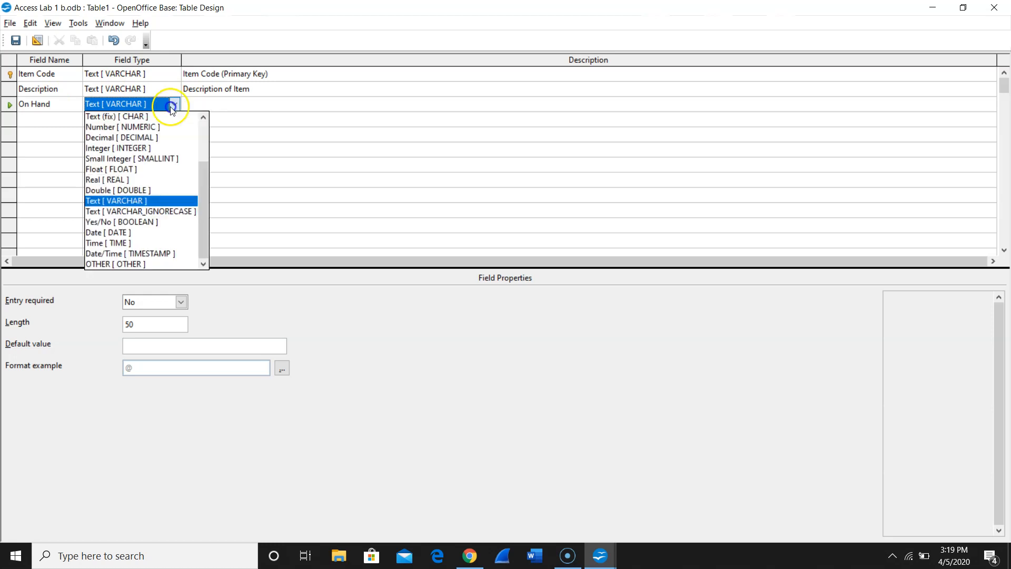
{"action": "left_click", "coordinate": [151, 127]}
- Enter "Number of units on hand" as the description of the On Hand field
{"action": "left_click", "coordinate": [198, 106]}
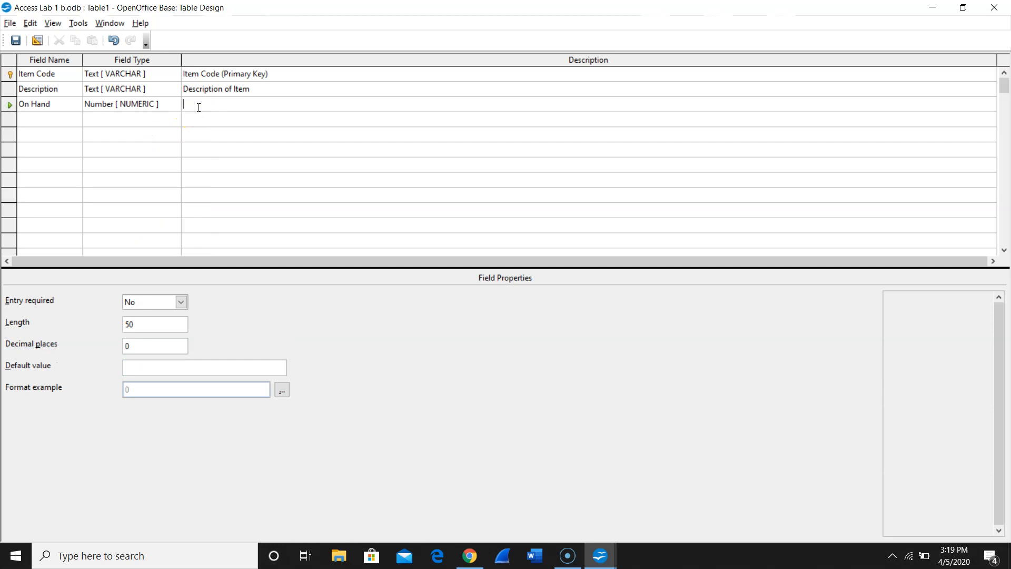
{"action": "type", "text": "Number of units on hand"}
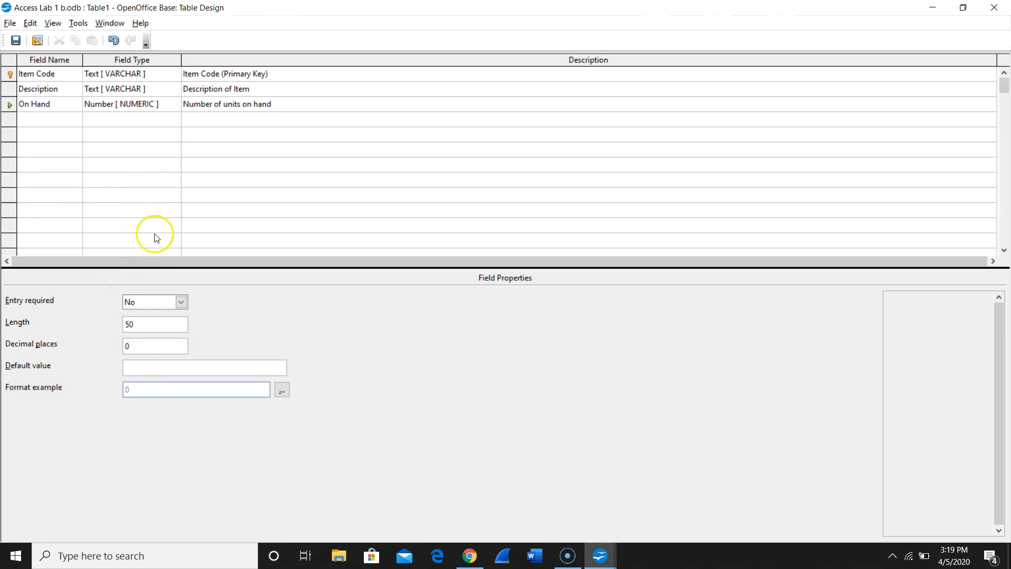
{"action": "left_click", "coordinate": [158, 325]}
- Add a fourth field named Cost and set its type to Decimal [ DECIMAL ]
{"action": "left_click", "coordinate": [33, 121]}
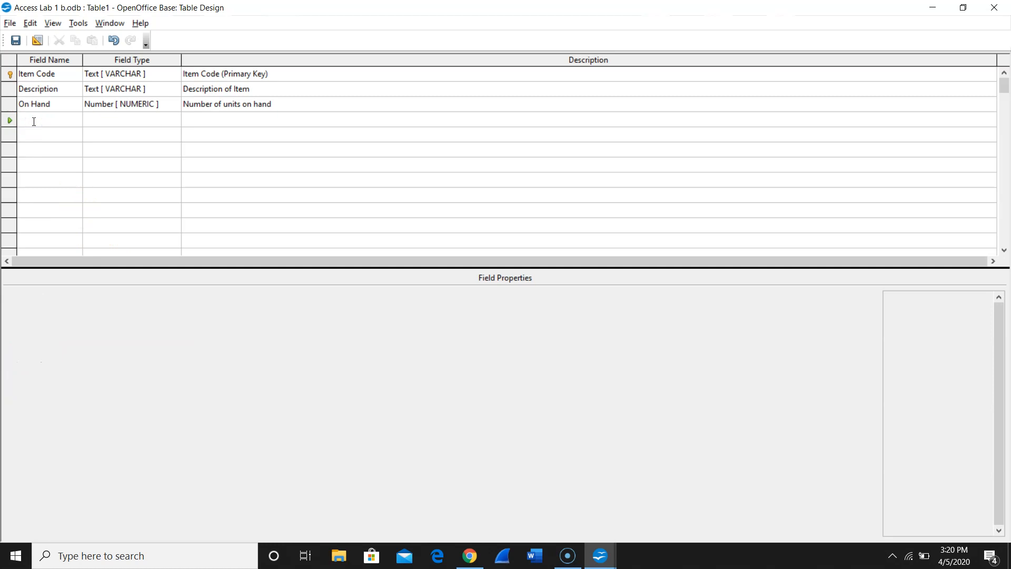
{"action": "type", "text": "Cost"}
{"action": "key", "text": "Tab"}
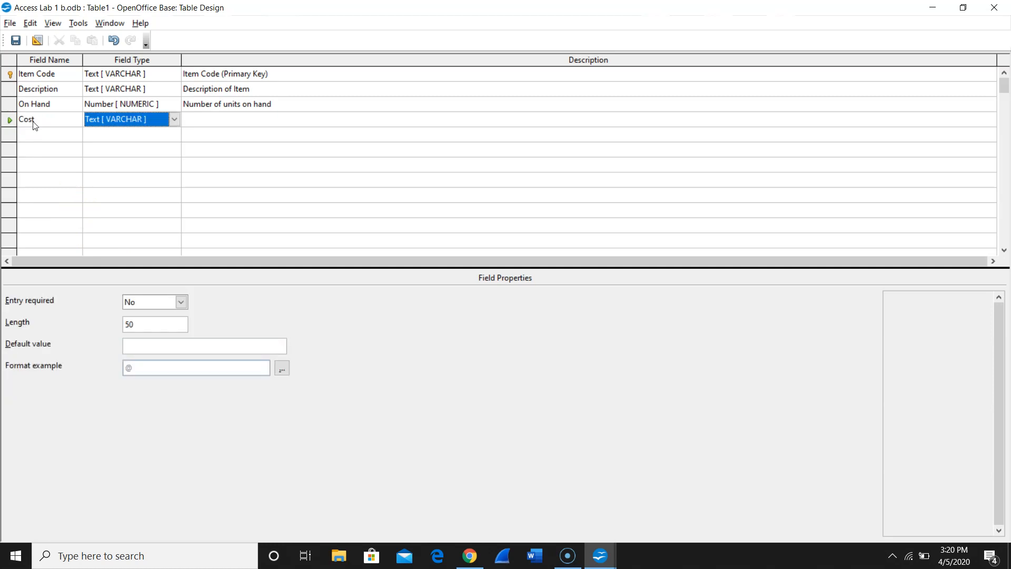
{"action": "left_click", "coordinate": [175, 120]}
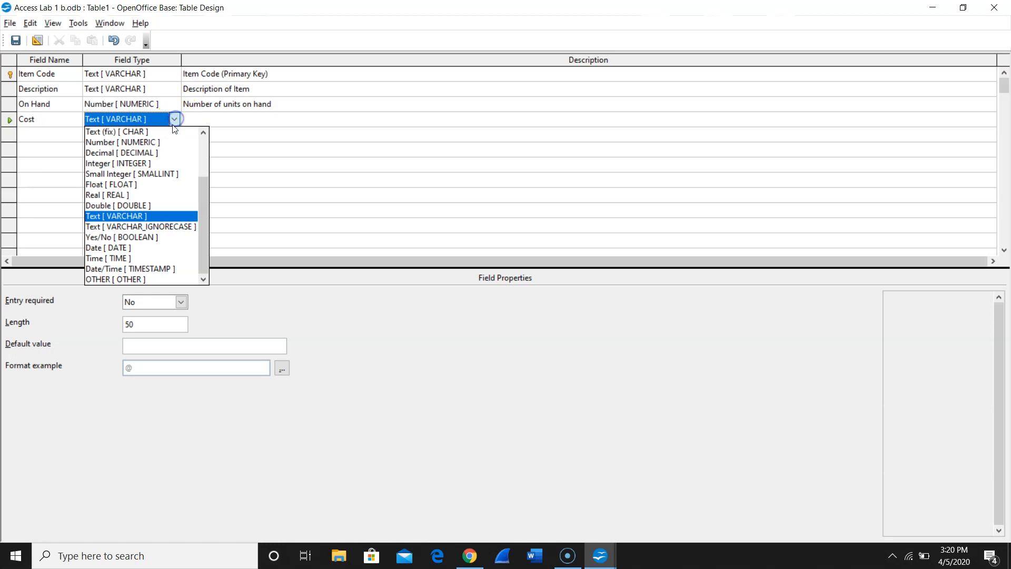
{"action": "left_click", "coordinate": [156, 153]}
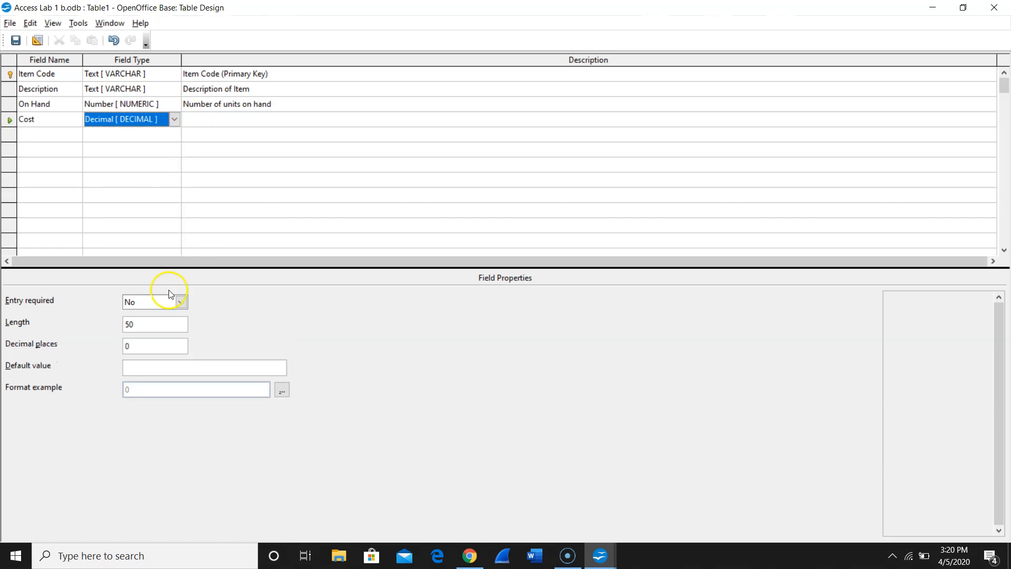
- Format the Cost field as USD currency with two decimal places and describe it as "Cost of Item"
{"action": "left_click", "coordinate": [282, 390]}
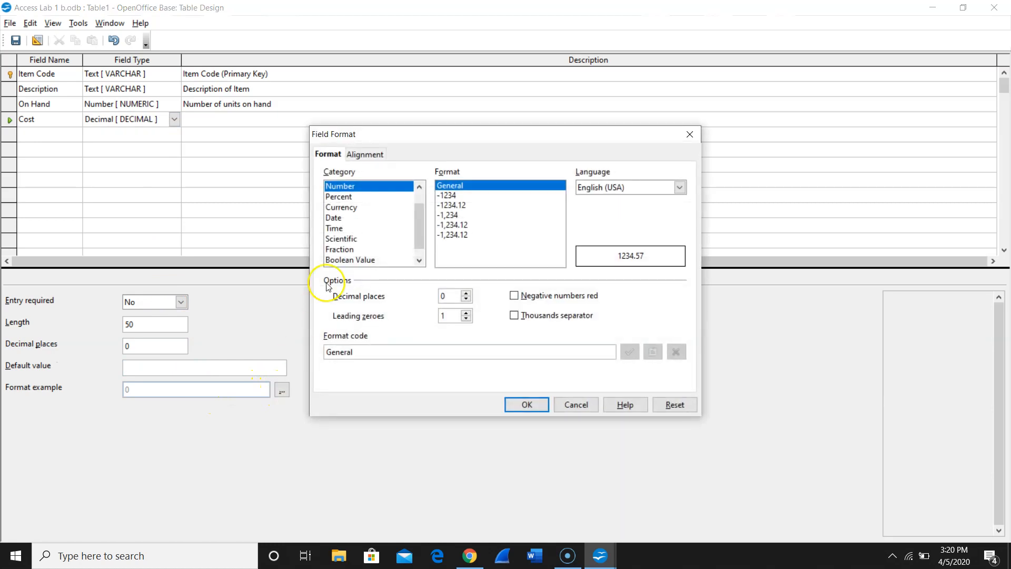
{"action": "left_click", "coordinate": [348, 208]}
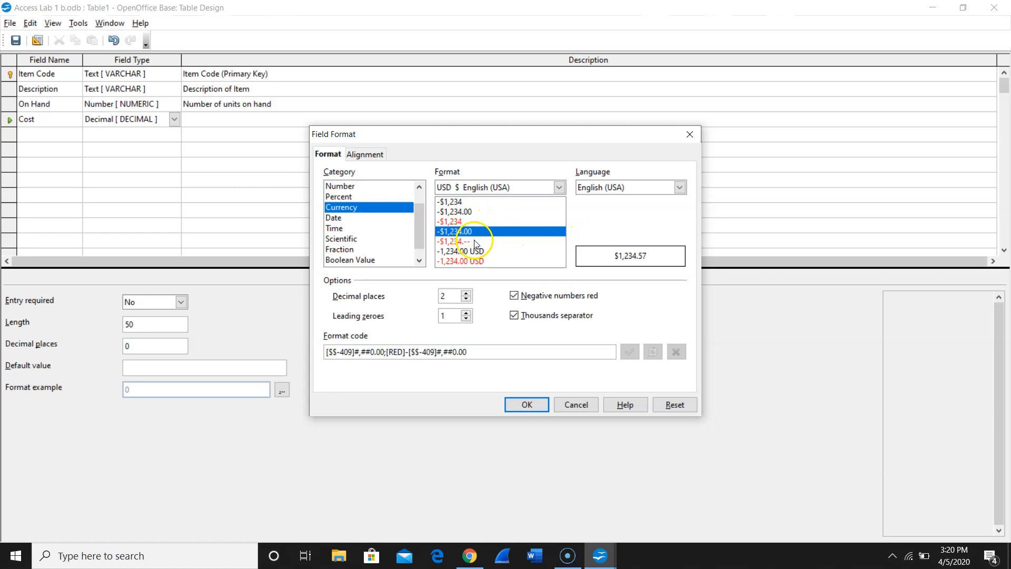
{"action": "left_click", "coordinate": [531, 406]}
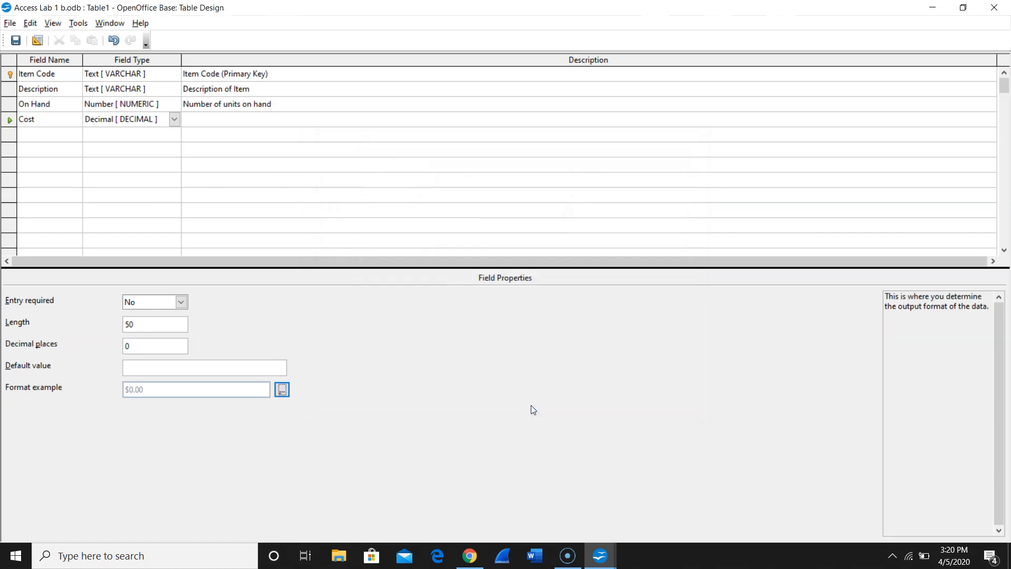
{"action": "left_click", "coordinate": [208, 95]}
{"action": "left_click", "coordinate": [259, 116]}
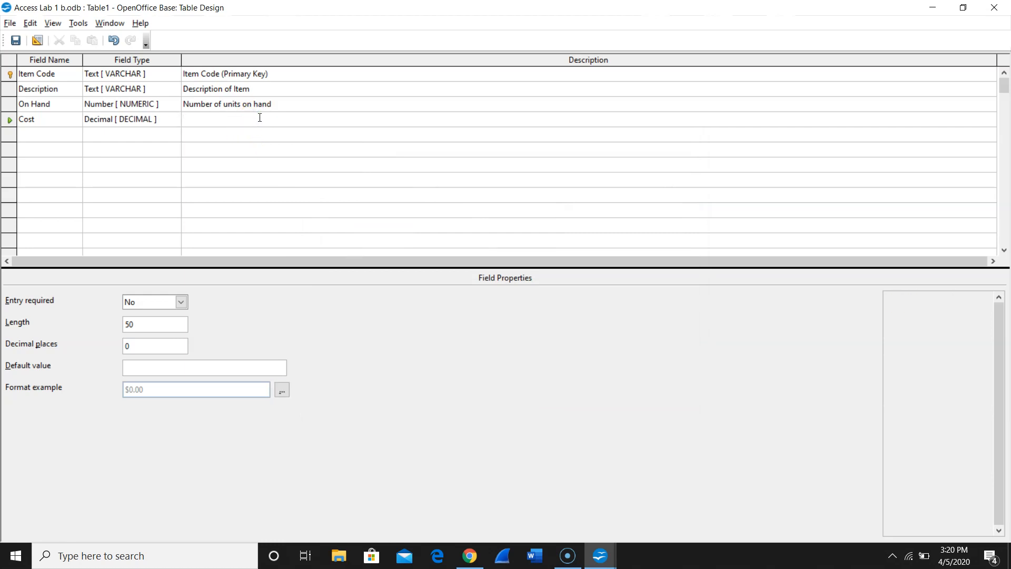
{"action": "type", "text": "Cost of Ite"}
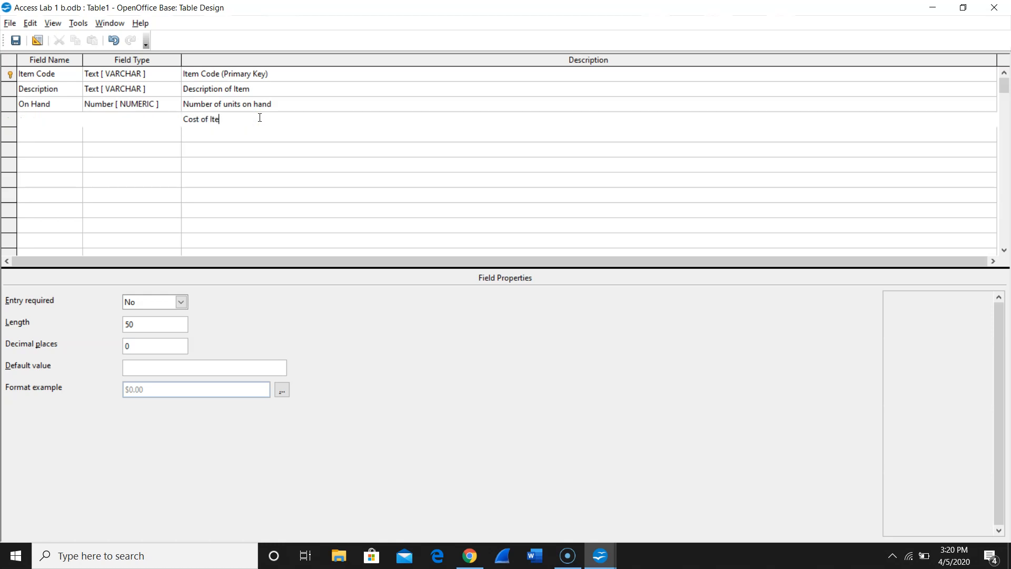
{"action": "type", "text": "m"}
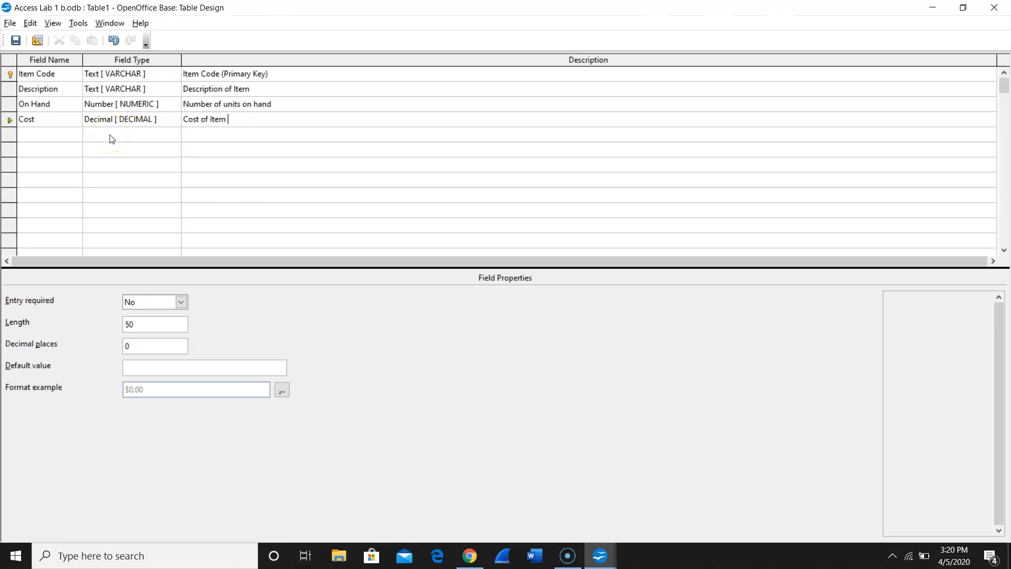
- Add two more fields below Cost, named Selling Price and Supplier Code, with the default Text [ VARCHAR ] type
{"action": "left_click", "coordinate": [50, 139]}
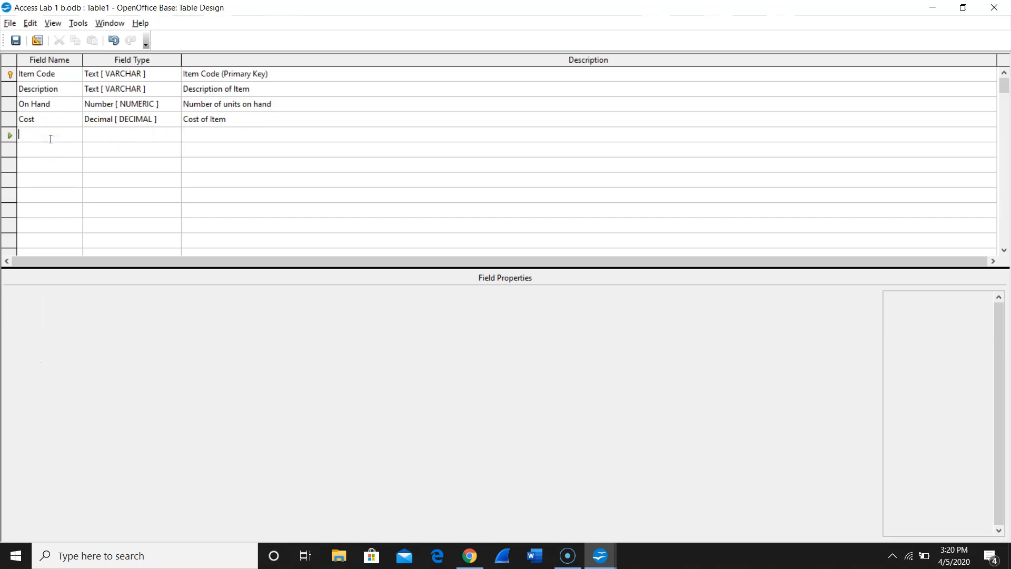
{"action": "type", "text": "Selli"}
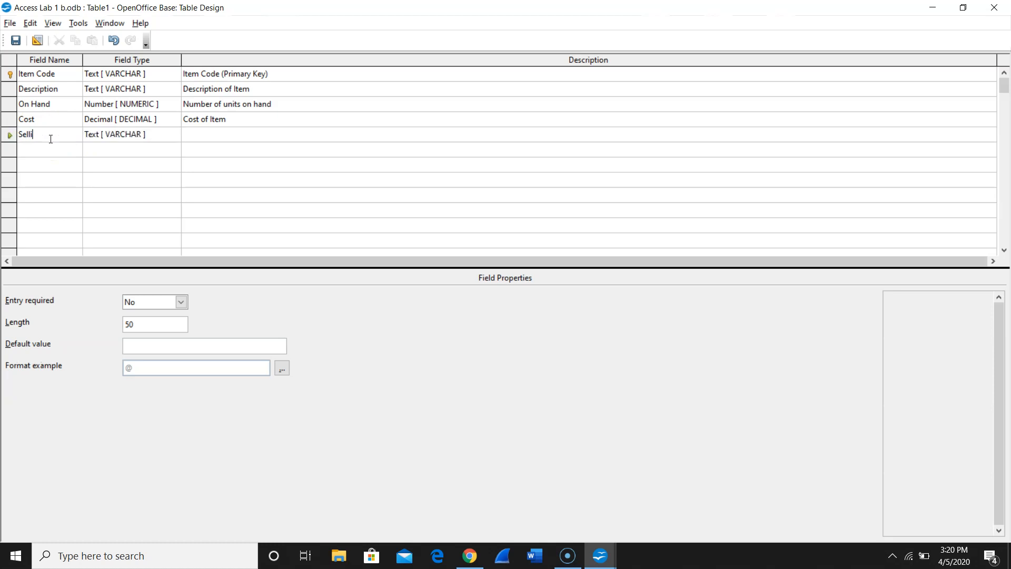
{"action": "type", "text": "ng Price"}
{"action": "left_click", "coordinate": [46, 148]}
{"action": "type", "text": "Supplier Code"}
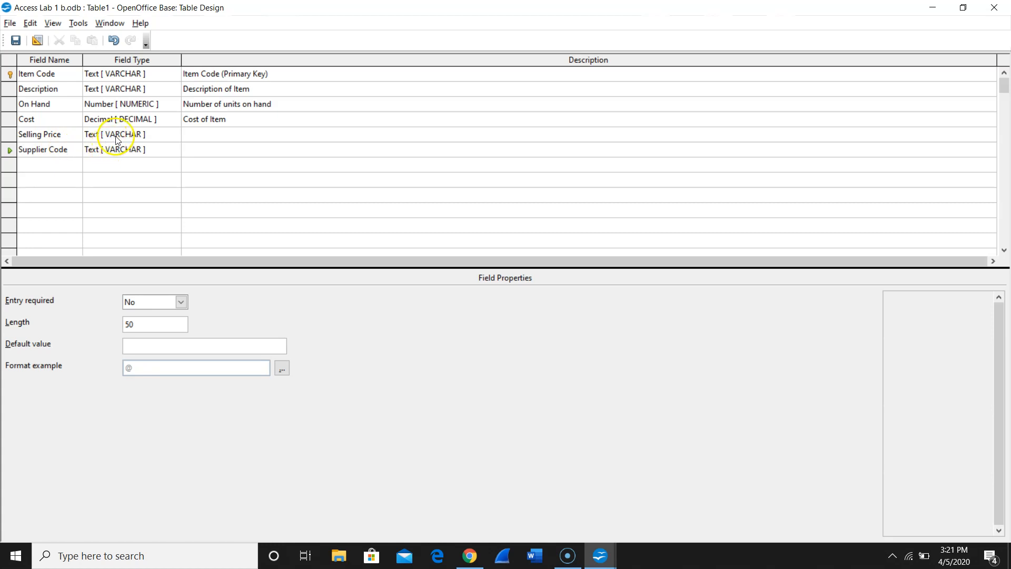
- Change the Selling Price field to Decimal [ DECIMAL ] and format it as USD currency with two decimal places
{"action": "left_click", "coordinate": [120, 137]}
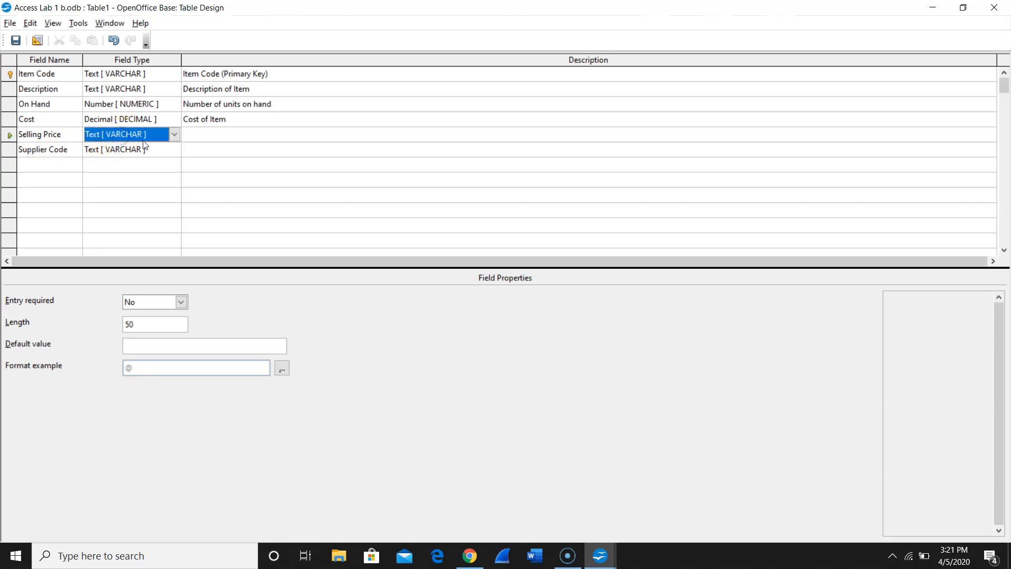
{"action": "left_click", "coordinate": [173, 134]}
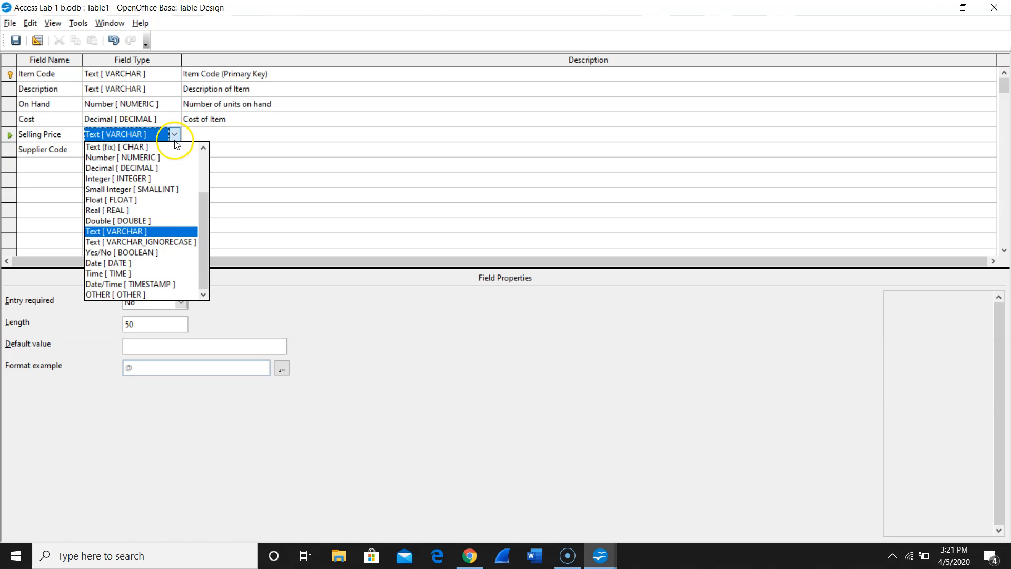
{"action": "left_click", "coordinate": [164, 169]}
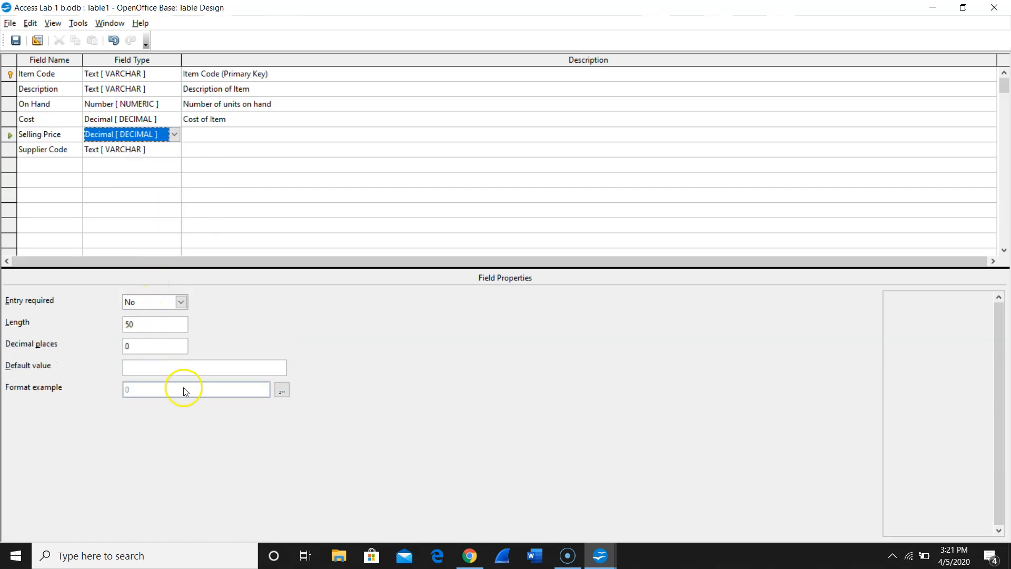
{"action": "left_click", "coordinate": [281, 390]}
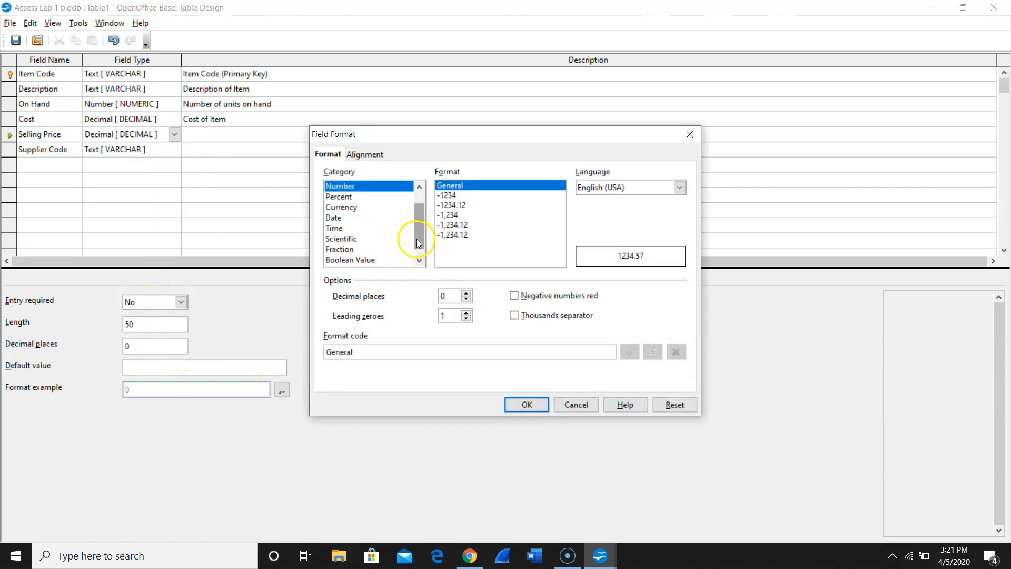
{"action": "left_click", "coordinate": [341, 207]}
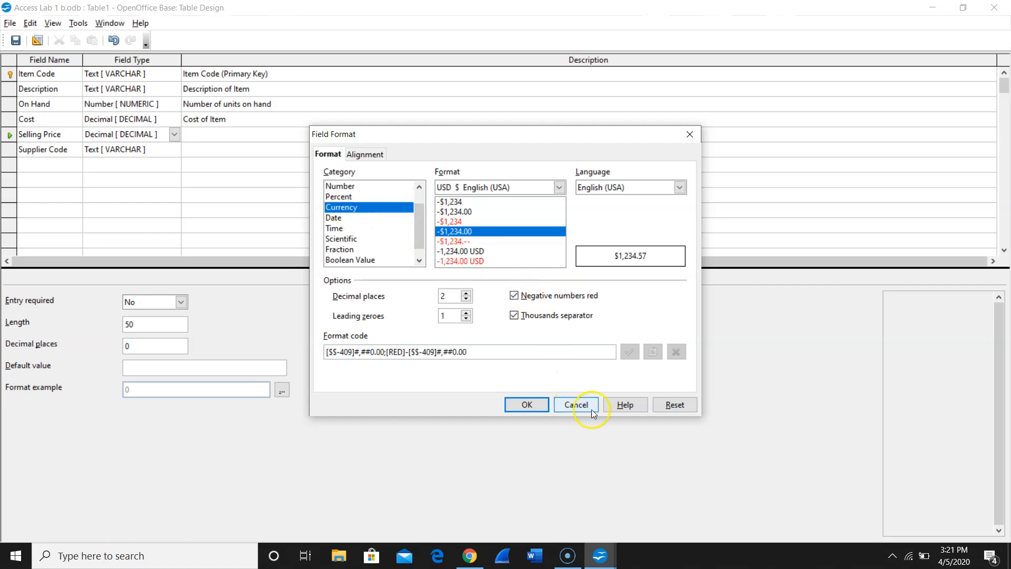
{"action": "left_click", "coordinate": [530, 404]}
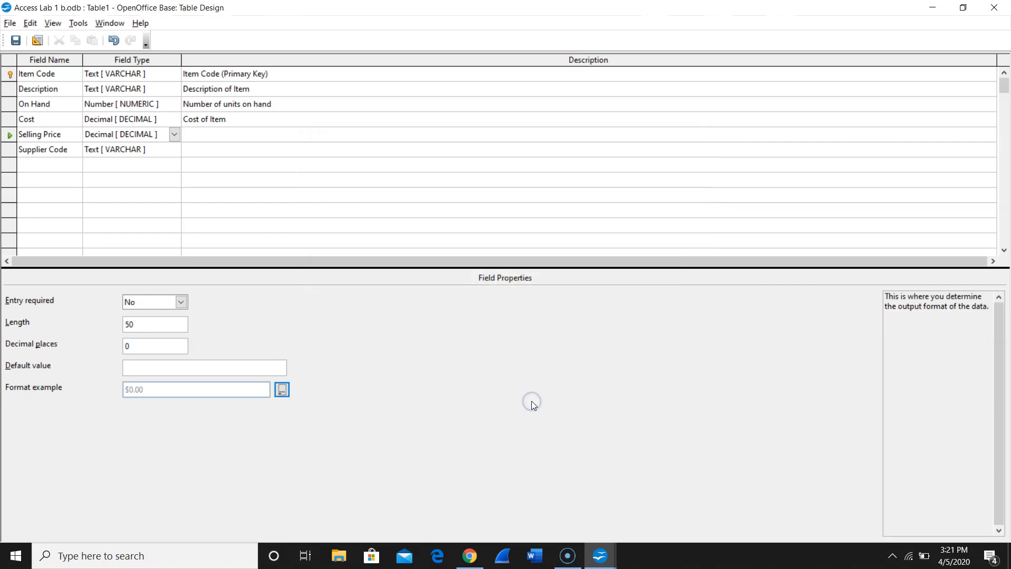
- Enter "Selling Price of Item" as the description of the Selling Price field
{"action": "left_click", "coordinate": [263, 131]}
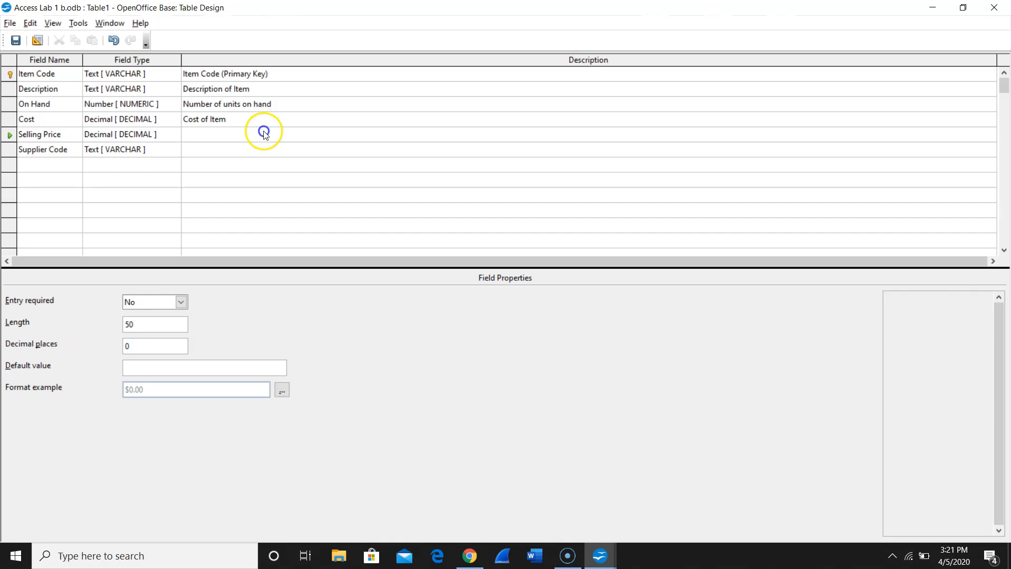
{"action": "type", "text": "Selling Price of Item"}
- Describe the Supplier Code field as "Code of Item's Supplier" and set its length to 2
{"action": "left_click", "coordinate": [207, 167]}
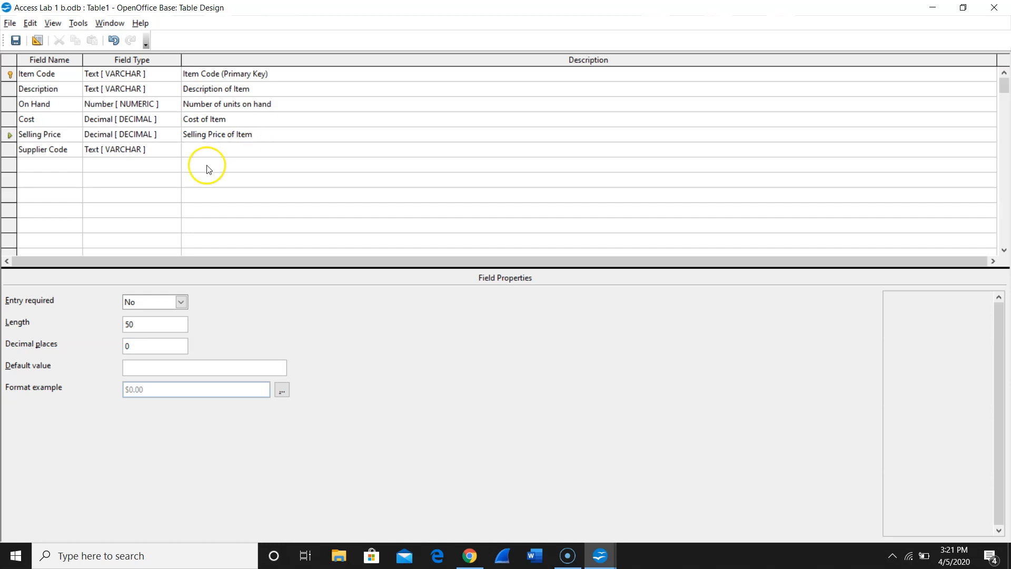
{"action": "left_click", "coordinate": [213, 151]}
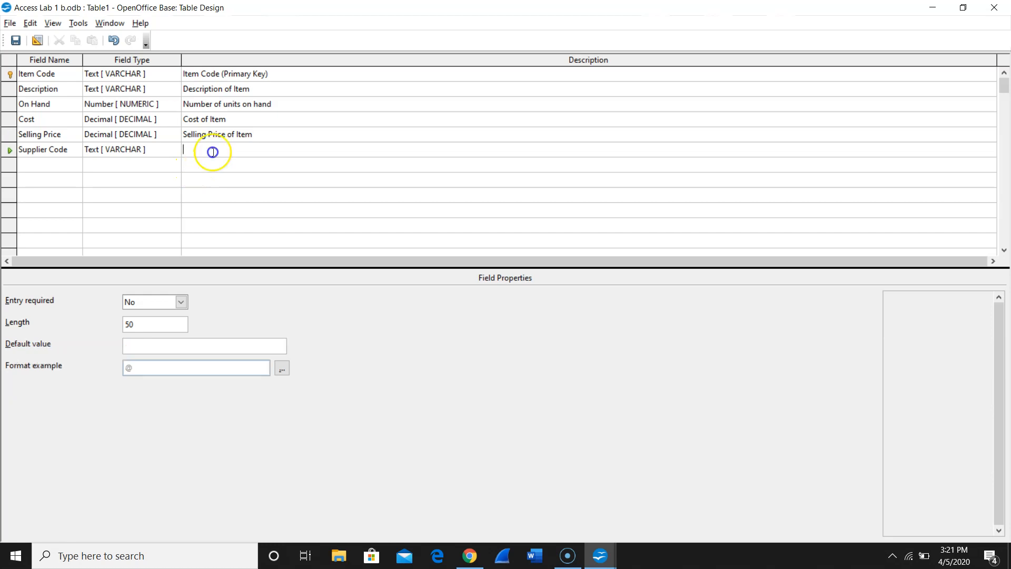
{"action": "type", "text": "Code of Item"}
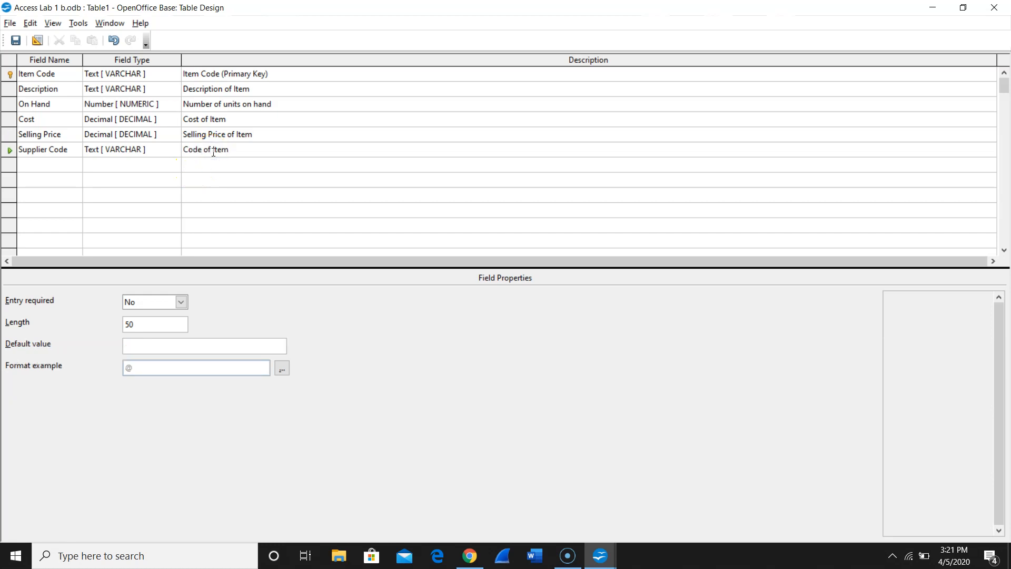
{"action": "type", "text": "s Supplier"}
{"action": "double_click", "coordinate": [127, 322]}
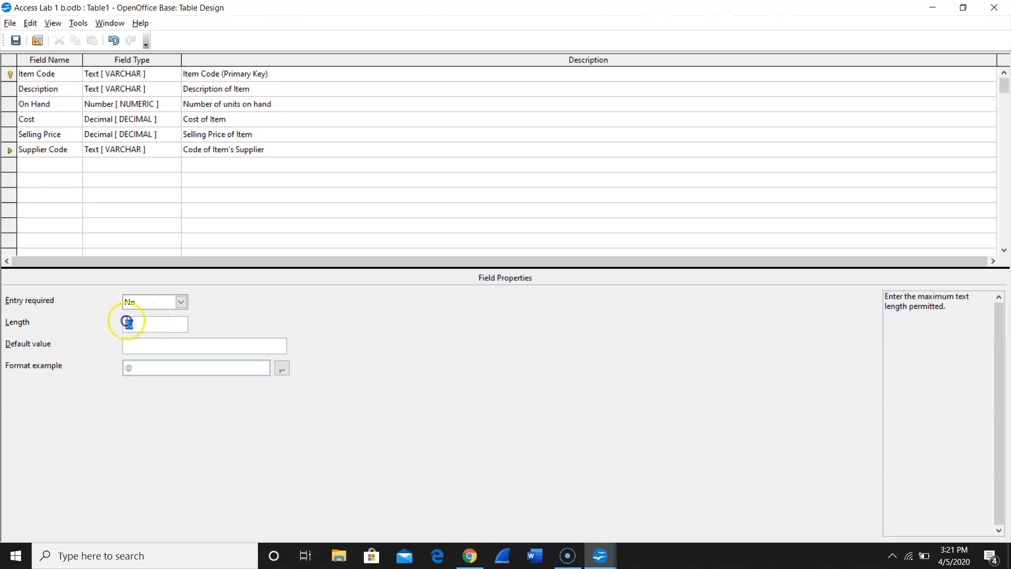
{"action": "type", "text": "2"}
- Review the Item Code field's type, description, length and primary key setting, and glance at the Description field's properties
{"action": "left_click", "coordinate": [63, 78]}
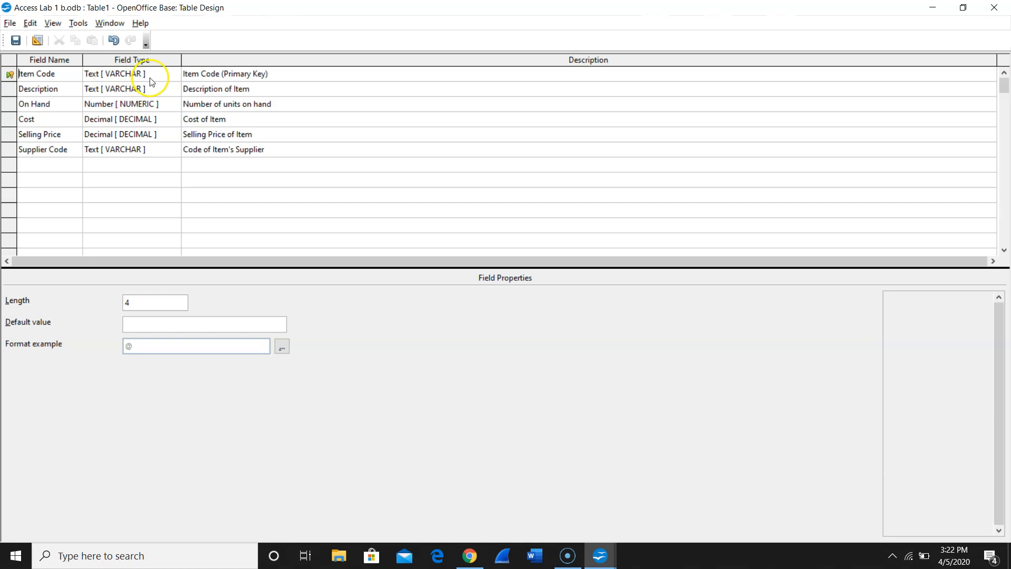
{"action": "left_click", "coordinate": [129, 71]}
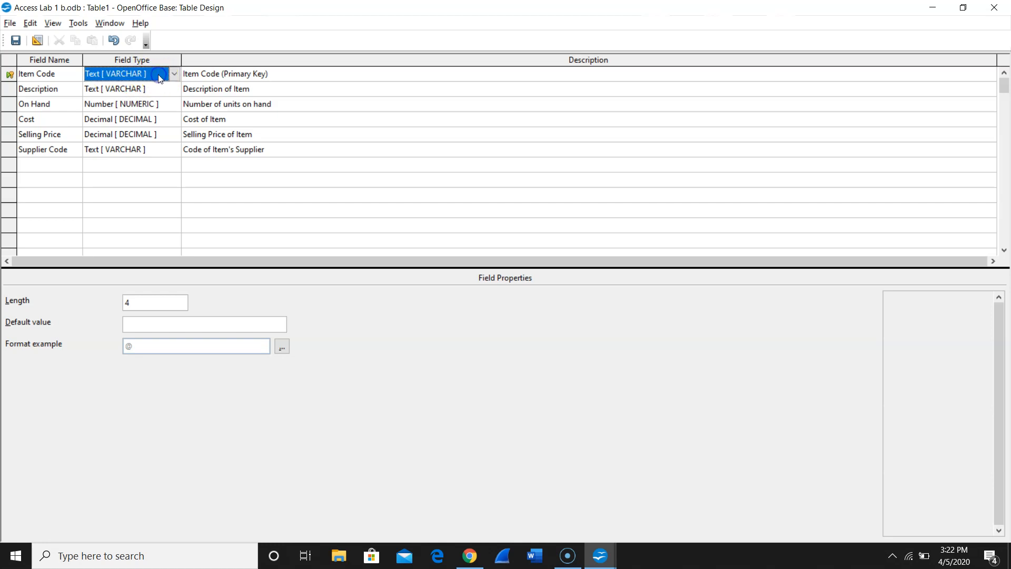
{"action": "left_click", "coordinate": [218, 75]}
{"action": "left_click", "coordinate": [141, 303]}
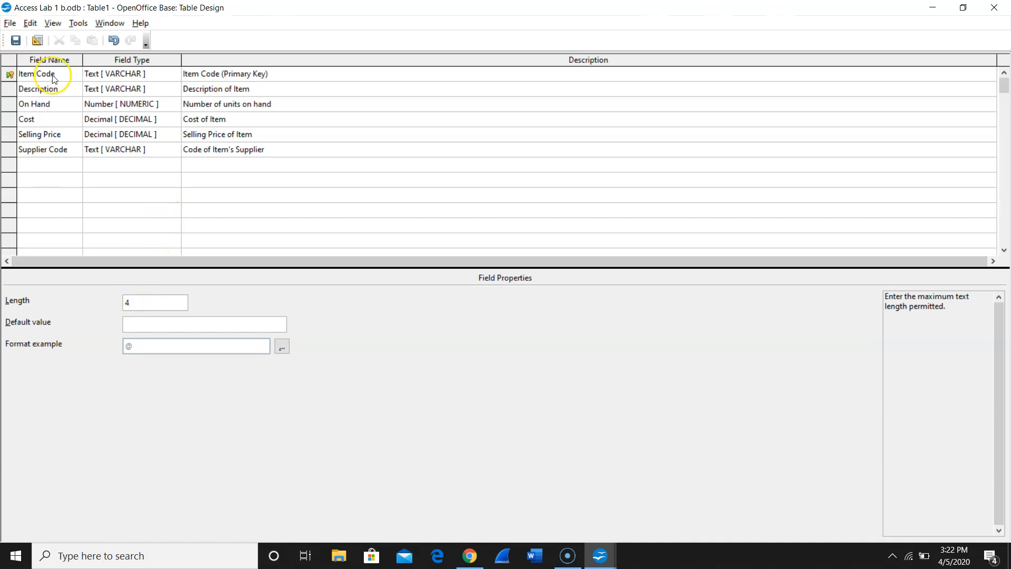
{"action": "left_click", "coordinate": [62, 88]}
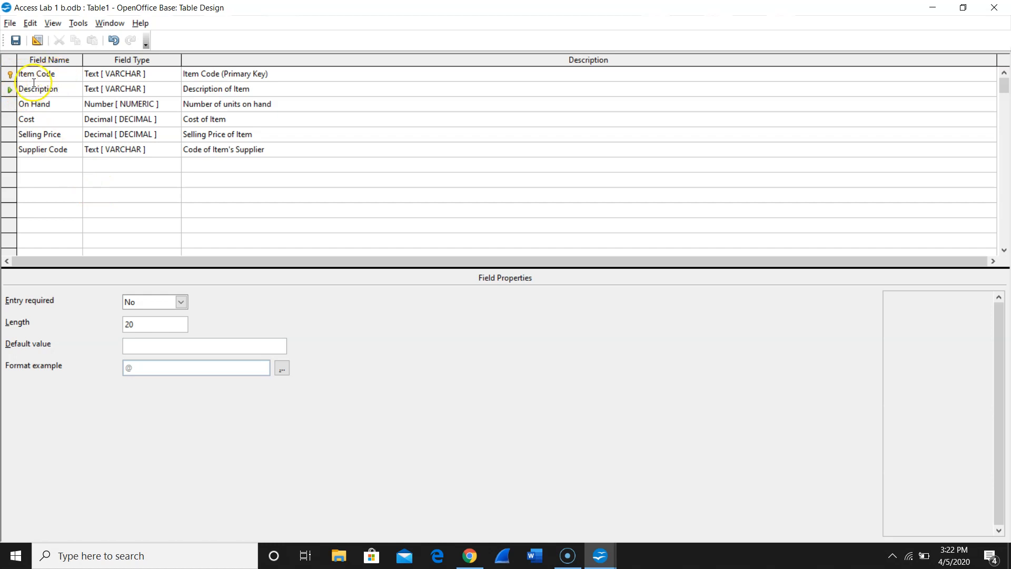
{"action": "right_click", "coordinate": [5, 79]}
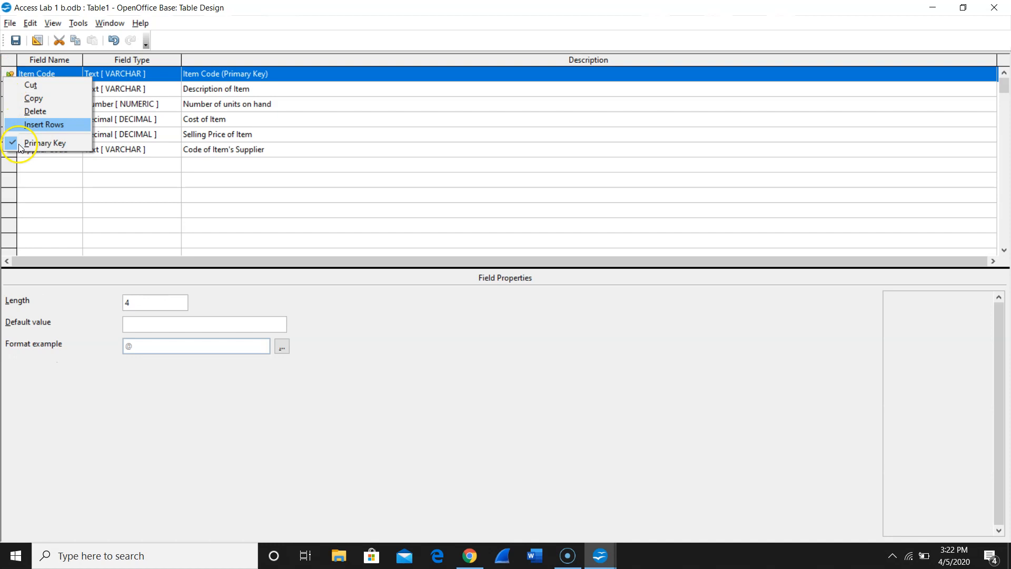
{"action": "left_click", "coordinate": [289, 8]}
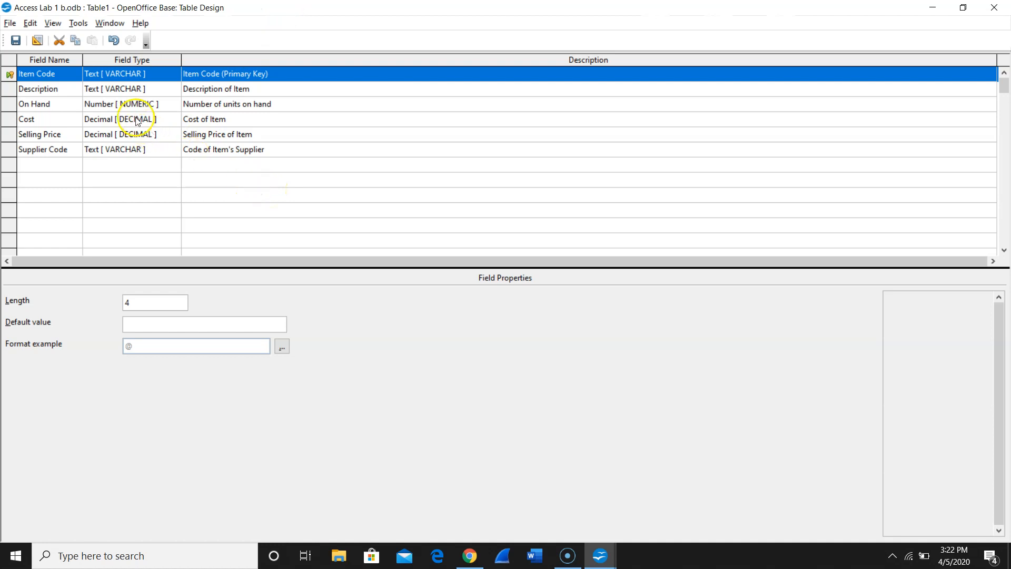
- Save the table design under the name "Item Table"
{"action": "left_click", "coordinate": [10, 23]}
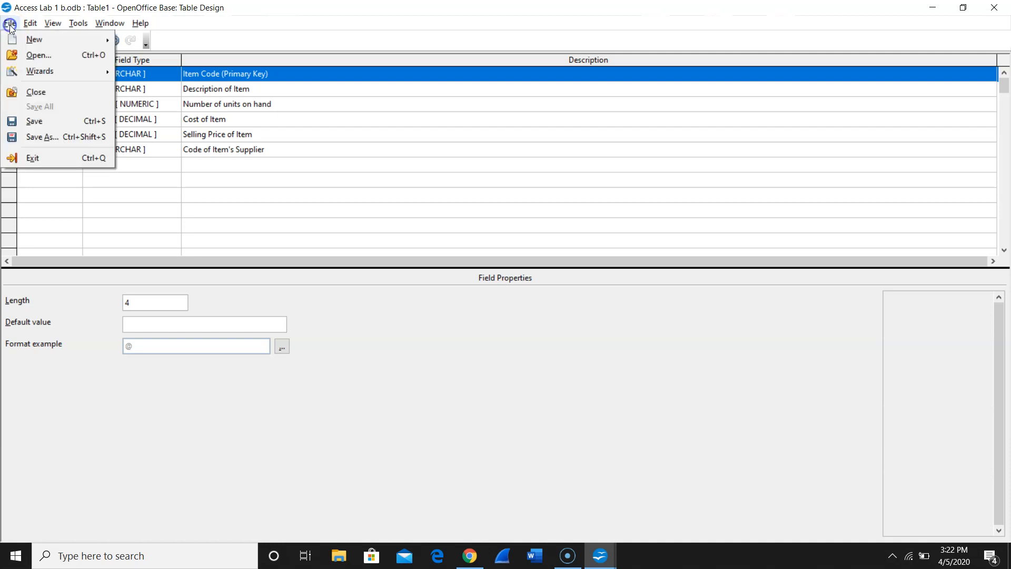
{"action": "left_click", "coordinate": [36, 136]}
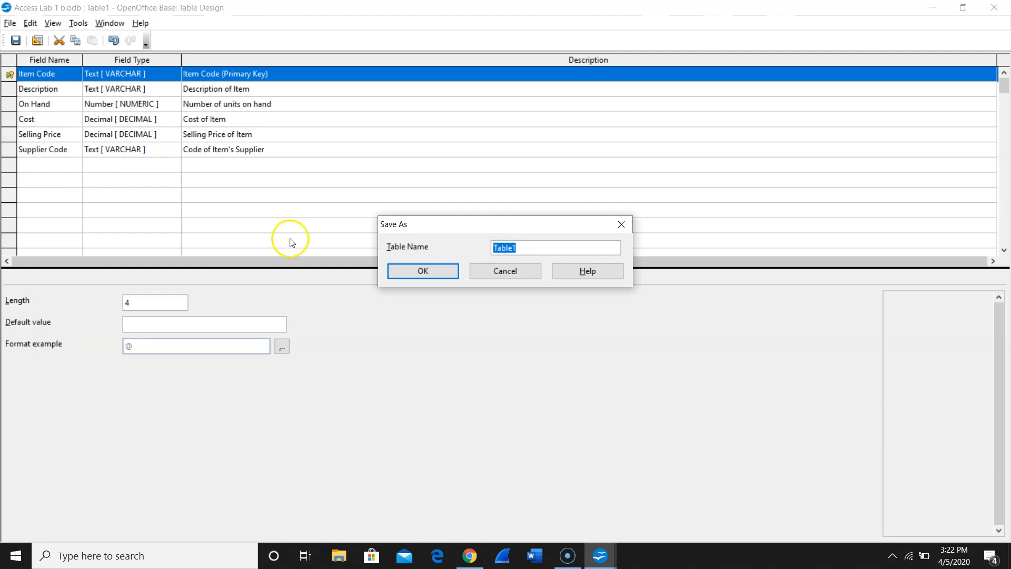
{"action": "left_click", "coordinate": [538, 250]}
{"action": "key", "text": "BackSpace"}
{"action": "key", "text": "BackSpace"}
{"action": "key", "text": "BackSpace"}
{"action": "key", "text": "BackSpace"}
{"action": "key", "text": "BackSpace"}
{"action": "key", "text": "BackSpace"}
{"action": "type", "text": "item"}
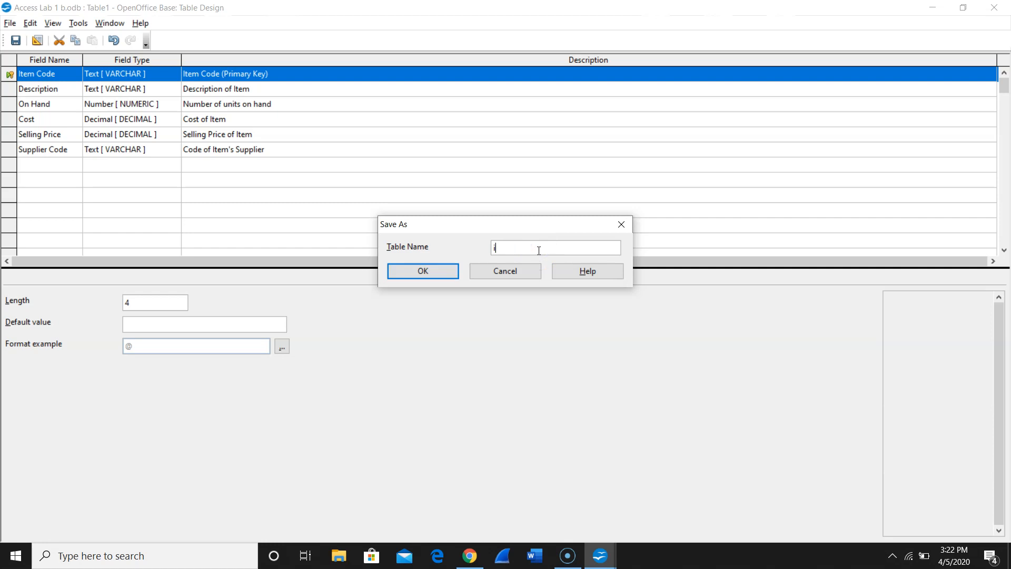
{"action": "key", "text": "BackSpace"}
{"action": "key", "text": "BackSpace"}
{"action": "key", "text": "BackSpace"}
{"action": "key", "text": "BackSpace"}
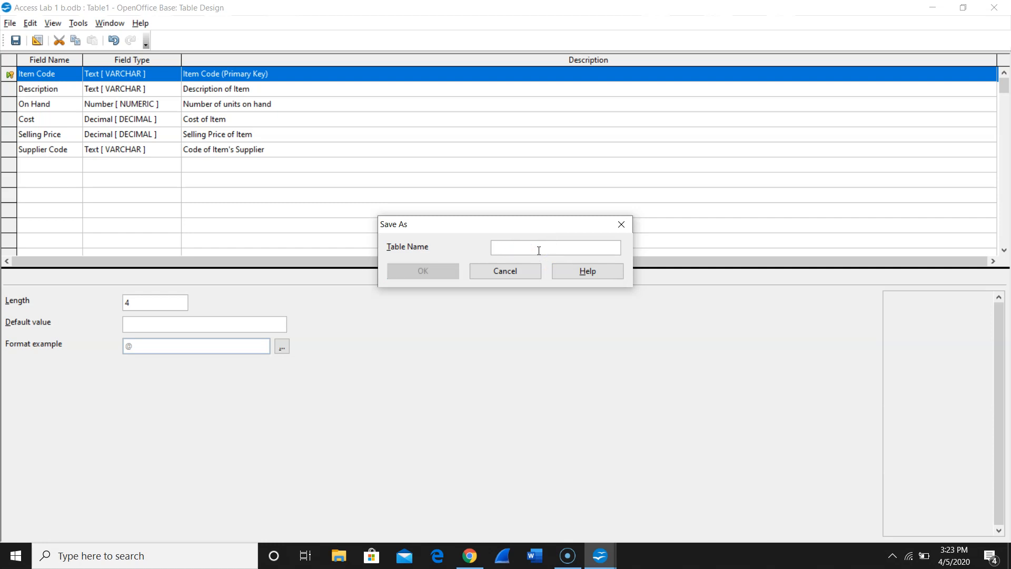
{"action": "type", "text": "T"}
{"action": "key", "text": "BackSpace"}
{"action": "type", "text": "Item T"}
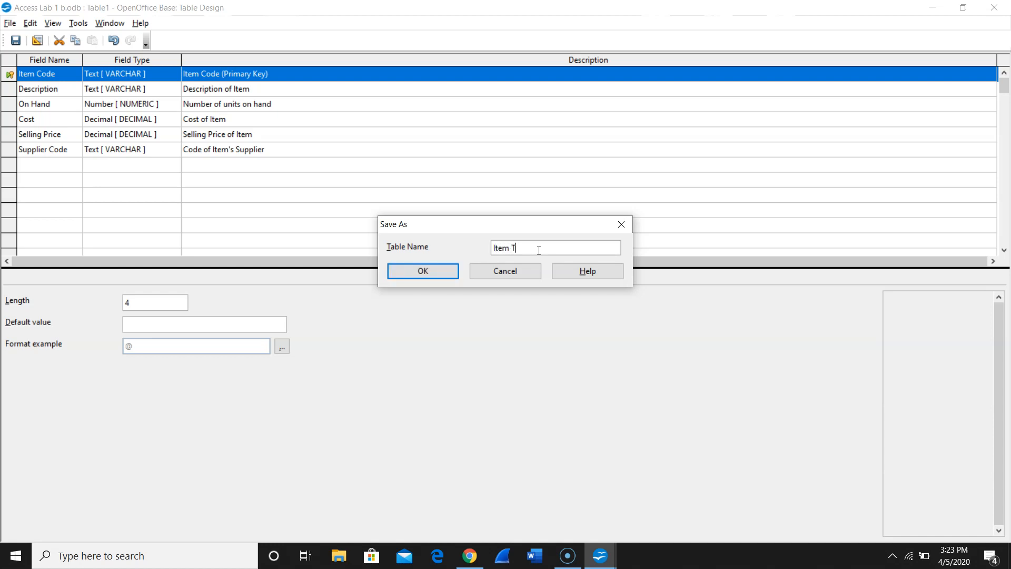
{"action": "type", "text": "able"}
{"action": "left_click", "coordinate": [432, 262]}
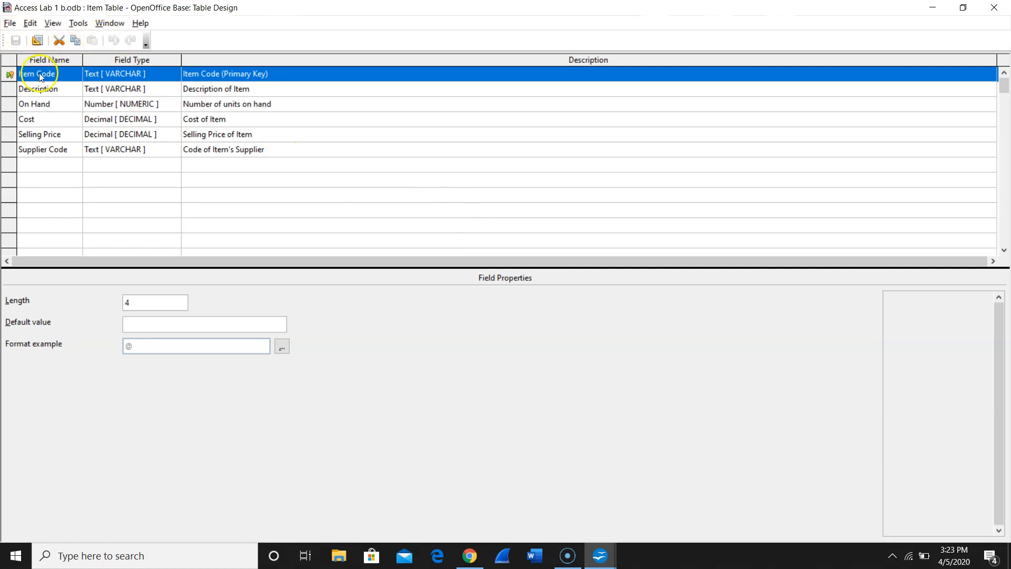
- Close the table design and open Item Table from the database's table list for data entry
{"action": "left_click", "coordinate": [10, 23]}
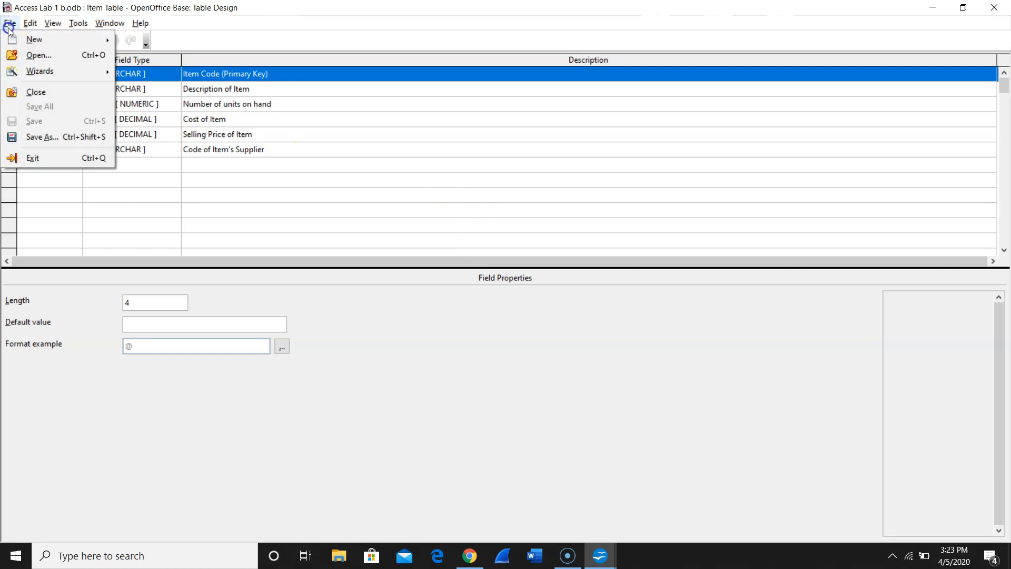
{"action": "left_click", "coordinate": [29, 90]}
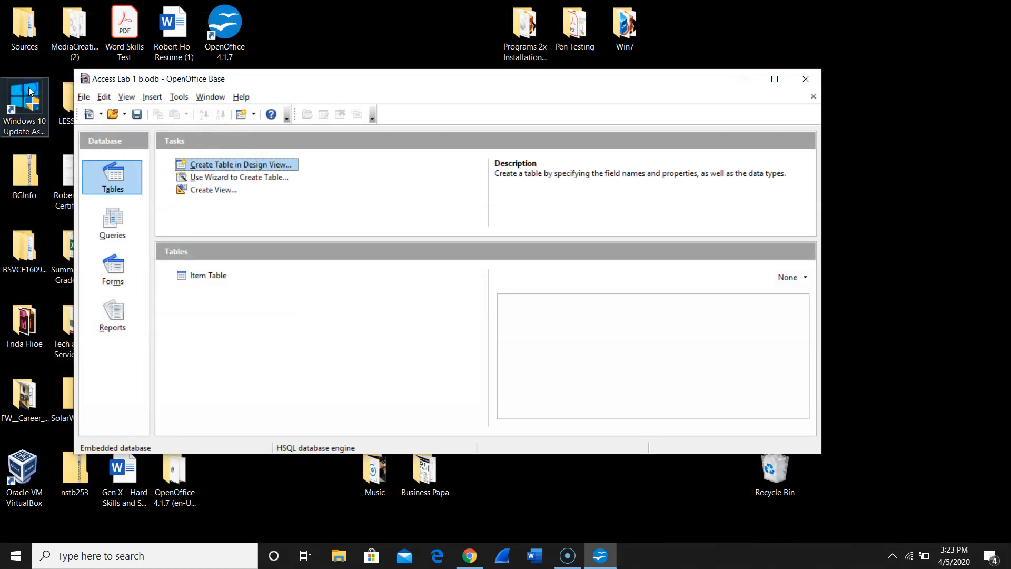
{"action": "left_click", "coordinate": [225, 282]}
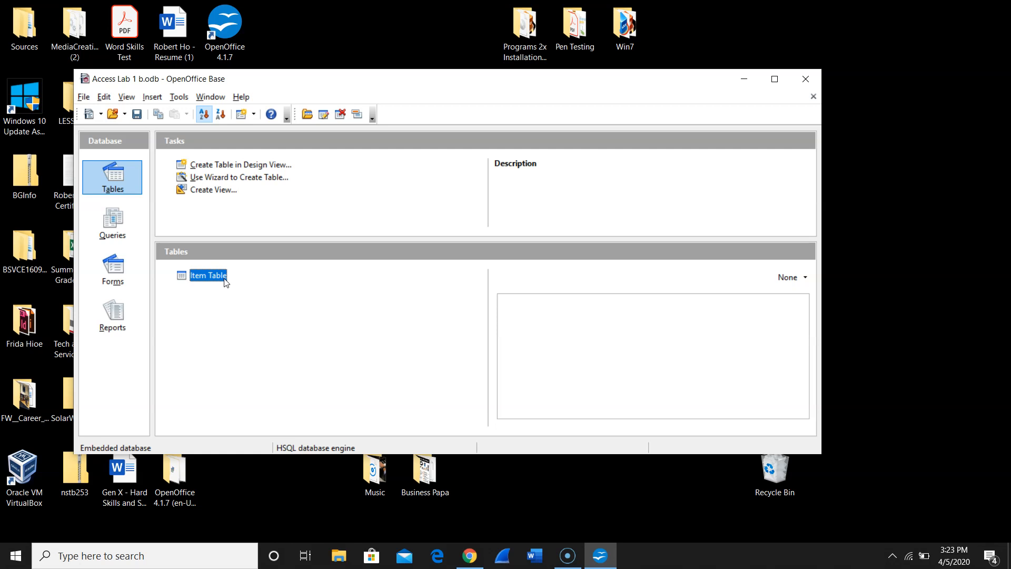
{"action": "left_click", "coordinate": [213, 281]}
{"action": "double_click", "coordinate": [215, 284]}
{"action": "double_click", "coordinate": [216, 277]}
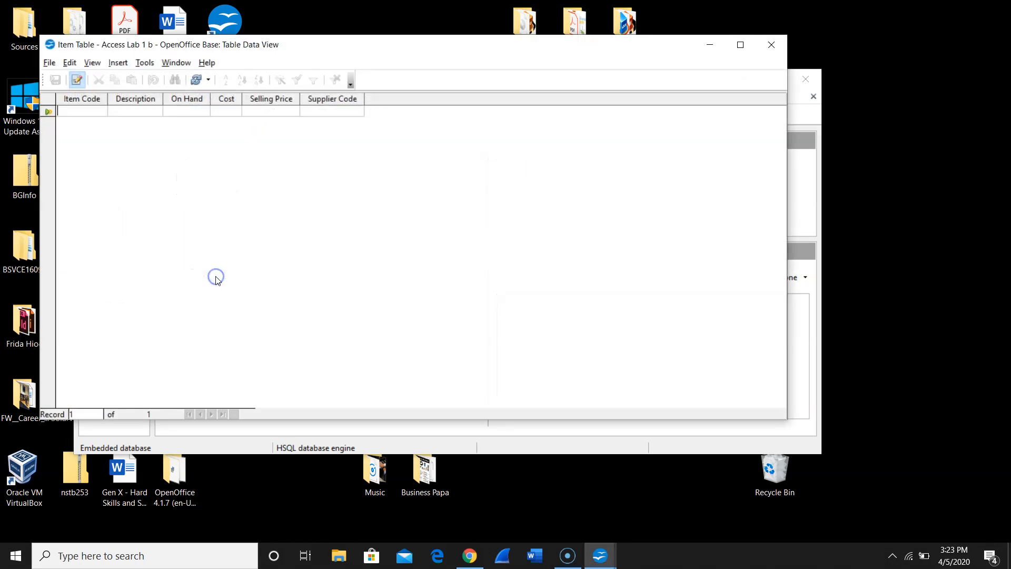
- Start the first record with item code BA35 and description "Bat House"
{"action": "left_click", "coordinate": [81, 109]}
{"action": "type", "text": "Ba35"}
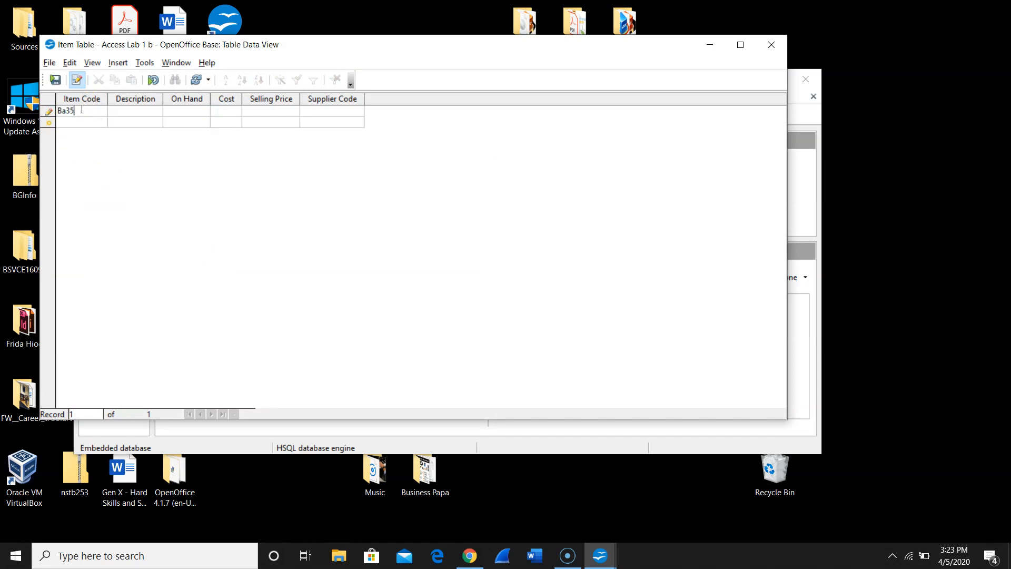
{"action": "key", "text": "BackSpace"}
{"action": "key", "text": "BackSpace"}
{"action": "type", "text": "A35"}
{"action": "left_click", "coordinate": [118, 111]}
{"action": "type", "text": "Bat House"}
- Complete the Bat House record with 14 on hand, cost 43.50, selling price 45.50 and supplier code 21, and commit it
{"action": "left_click", "coordinate": [192, 108]}
{"action": "type", "text": "14"}
{"action": "left_click", "coordinate": [235, 111]}
{"action": "type", "text": "43.50"}
{"action": "left_click", "coordinate": [248, 110]}
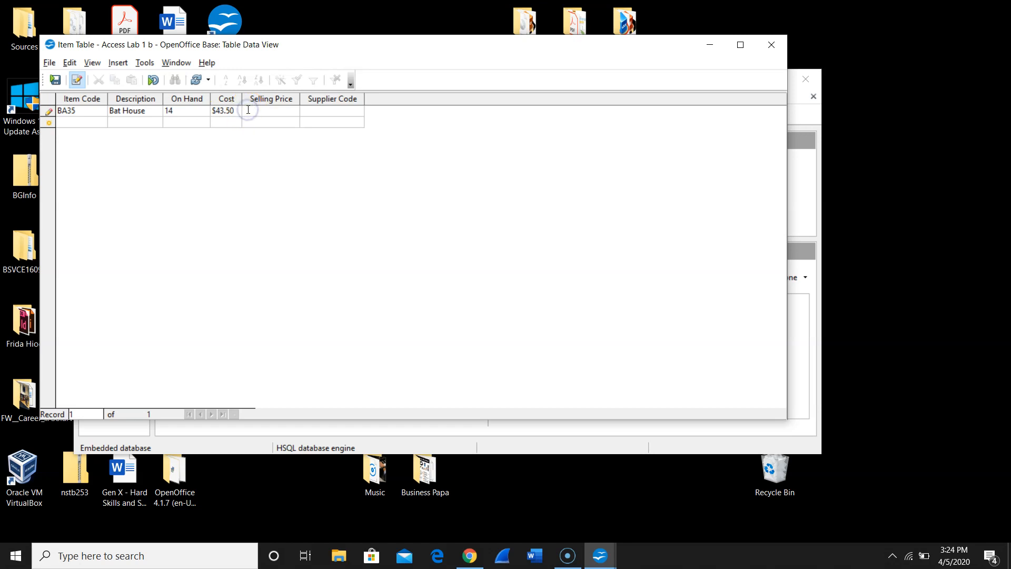
{"action": "type", "text": "45.5"}
{"action": "left_click", "coordinate": [308, 112]}
{"action": "type", "text": "21"}
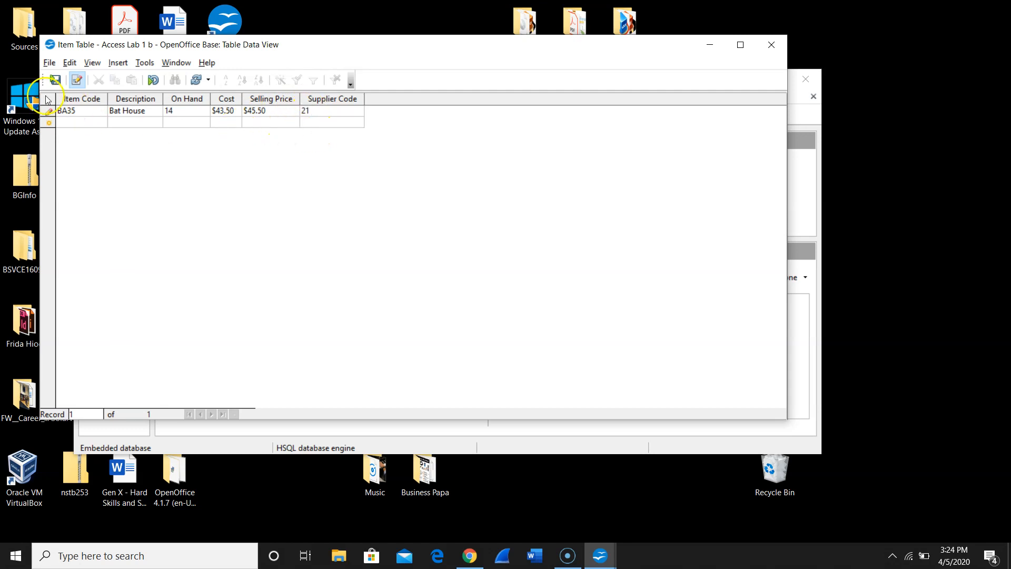
{"action": "left_click", "coordinate": [78, 128]}
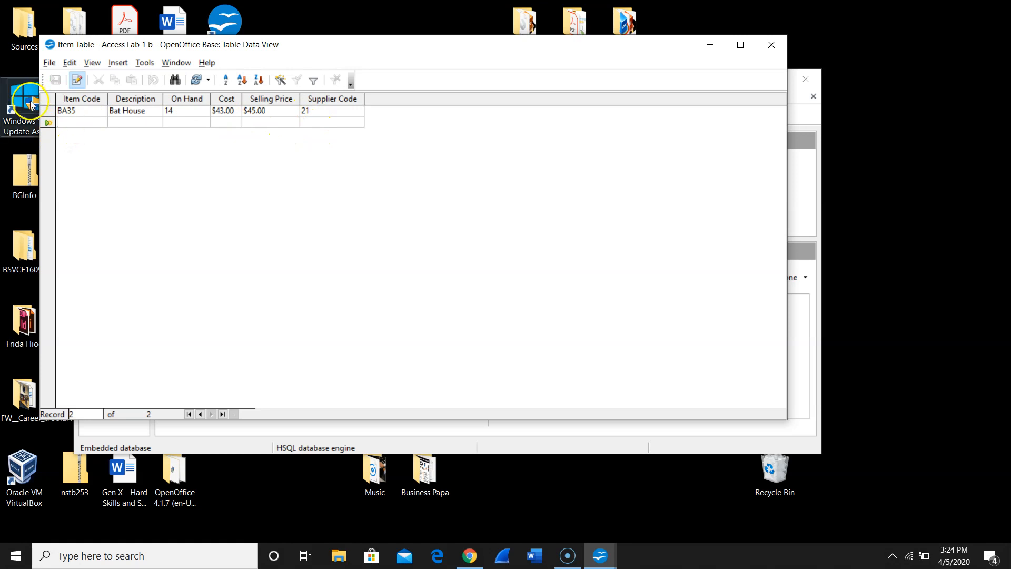
- Start a second record in the empty row with item code BB01 and description "Birth Bat"
{"action": "left_click", "coordinate": [47, 111]}
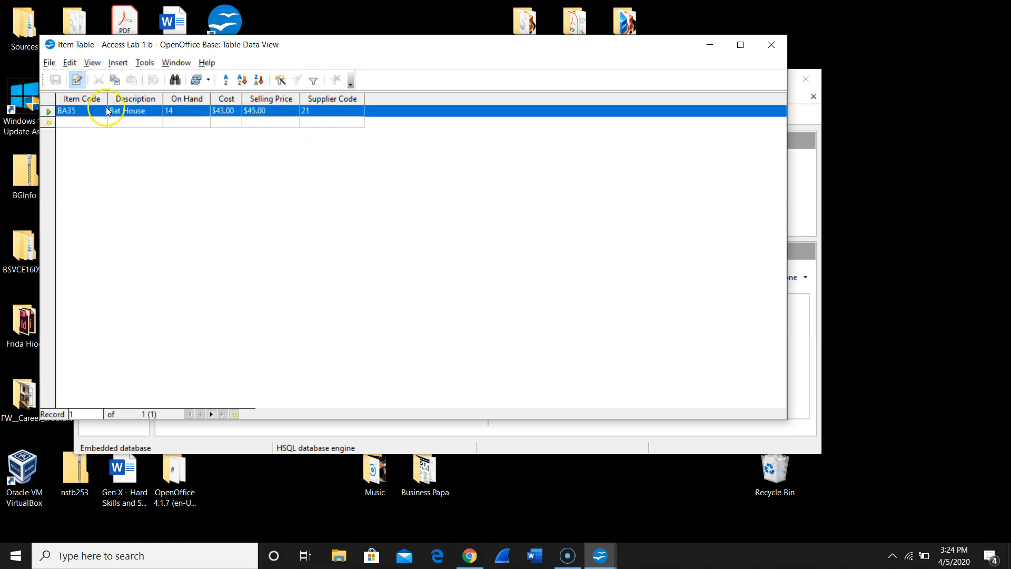
{"action": "left_click", "coordinate": [49, 123]}
{"action": "left_click", "coordinate": [68, 123]}
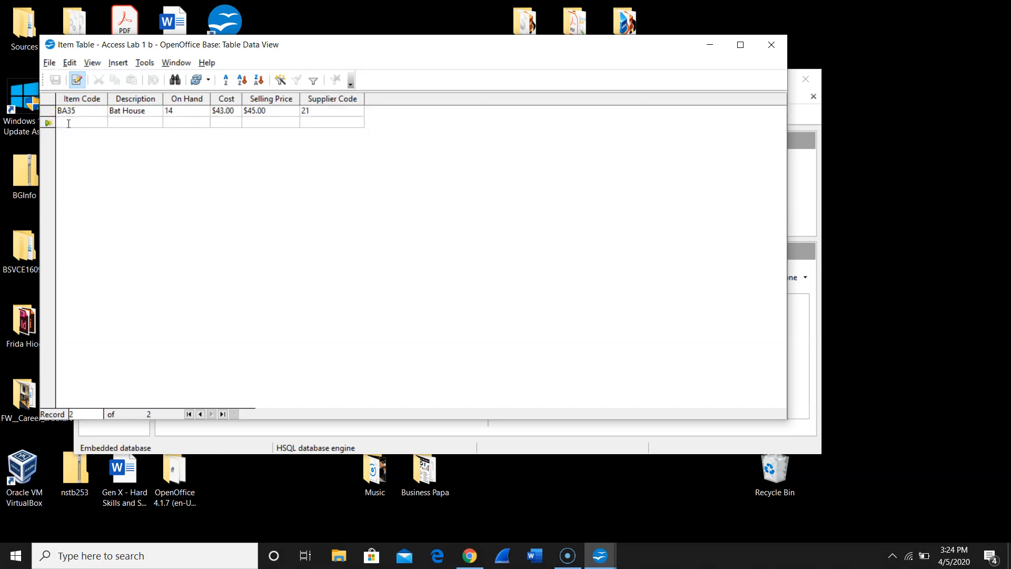
{"action": "type", "text": "BB01"}
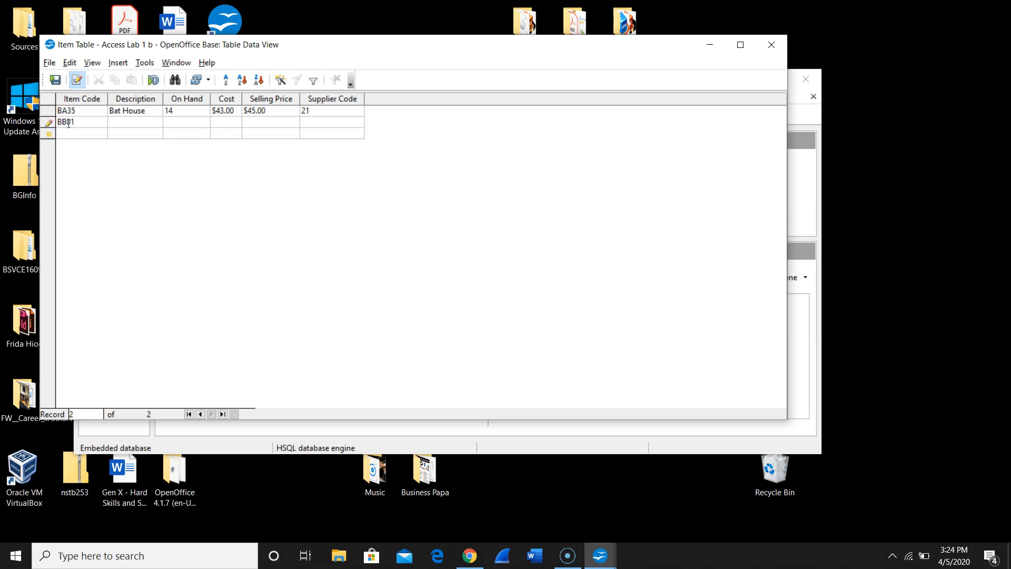
{"action": "key", "text": "Tab"}
{"action": "type", "text": "Birth Bat"}
{"action": "type", "text": "2"}
{"action": "type", "text": "82.1"}
{"action": "type", "text": "0"}
- Complete the Birth Bat record with 2 on hand, cost 82.10, selling price 86.25 and supplier code 13, and commit it
{"action": "key", "text": "Tab"}
{"action": "type", "text": "86.25"}
{"action": "key", "text": "Tab"}
{"action": "type", "text": "13"}
{"action": "left_click", "coordinate": [83, 135]}
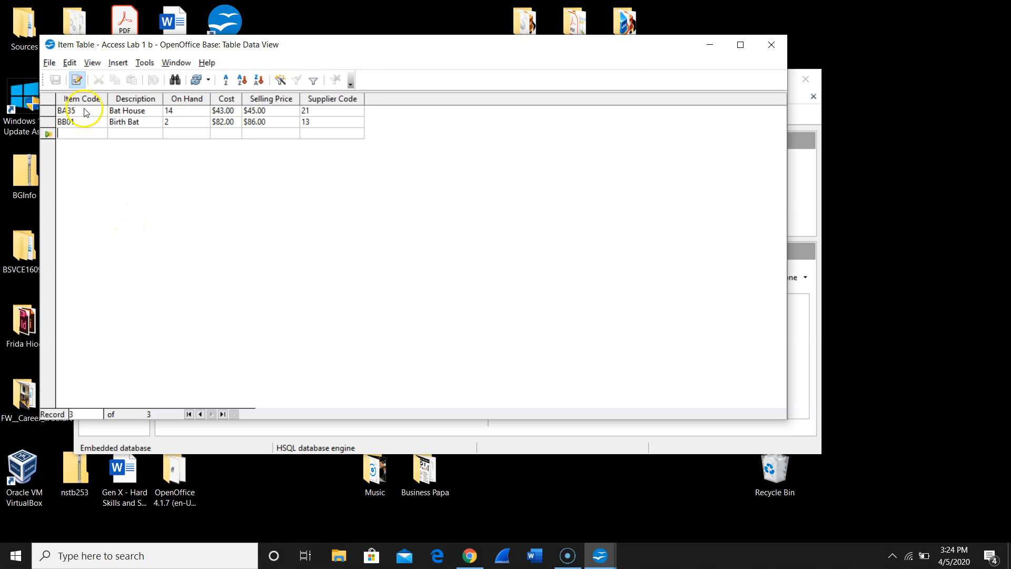
- Close Item Table, reopen it to check the stored records, and close it again
{"action": "left_click", "coordinate": [48, 66]}
{"action": "left_click", "coordinate": [67, 131]}
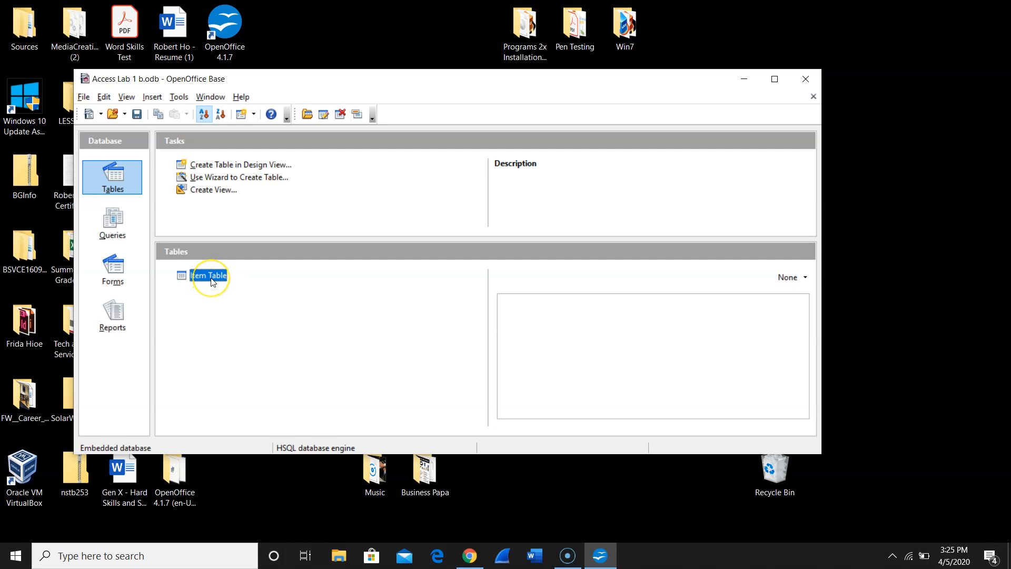
{"action": "left_click", "coordinate": [217, 278]}
{"action": "double_click", "coordinate": [217, 278]}
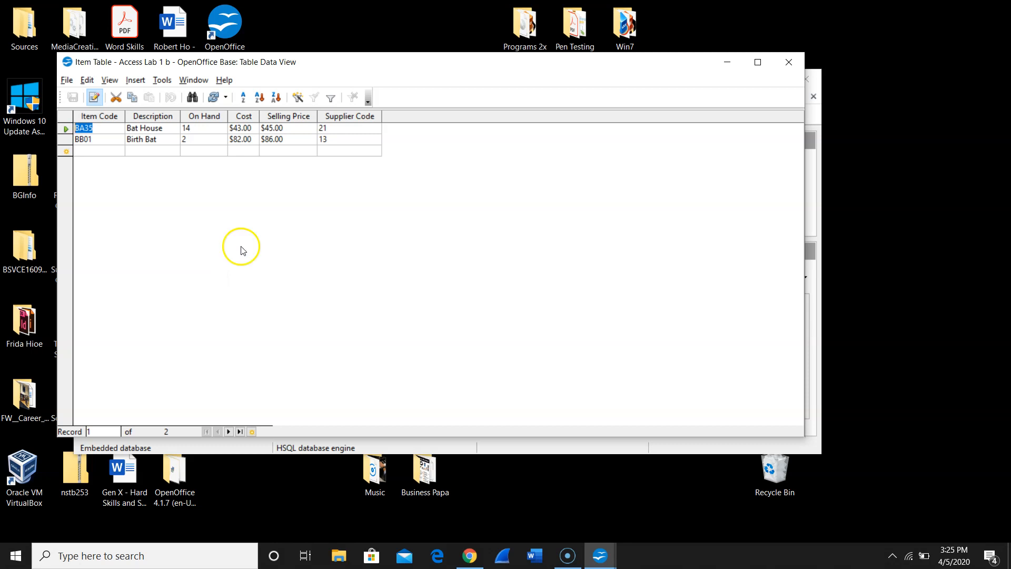
{"action": "left_click", "coordinate": [789, 62]}
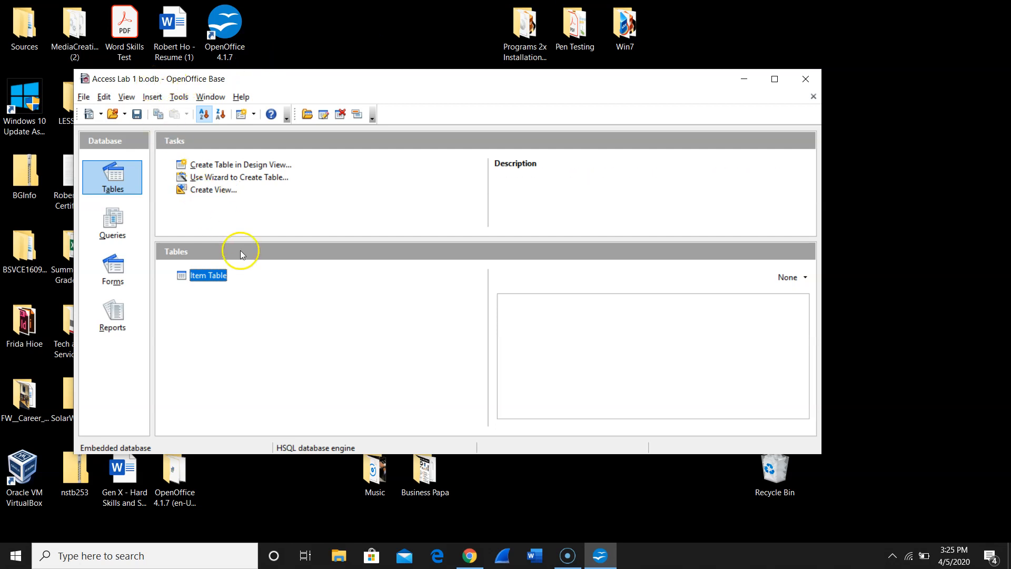
- Create a new blank database form in Design View
{"action": "left_click", "coordinate": [109, 278]}
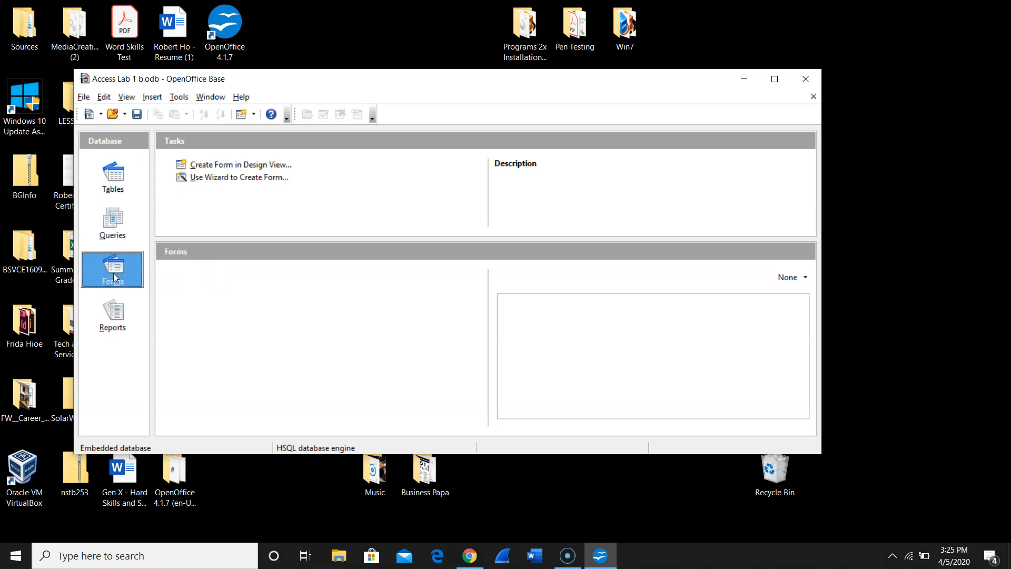
{"action": "left_click", "coordinate": [233, 167]}
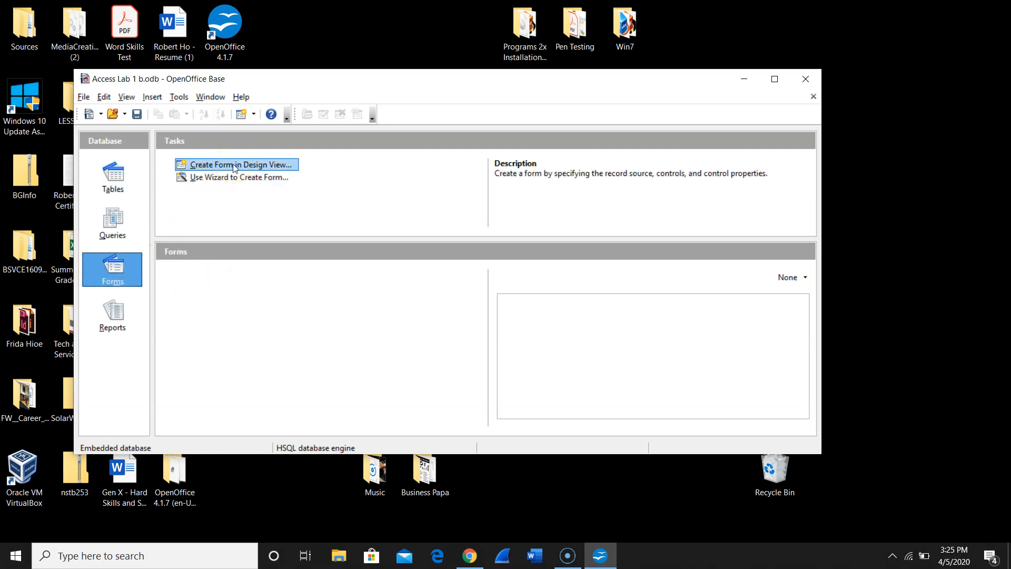
{"action": "left_click", "coordinate": [234, 167]}
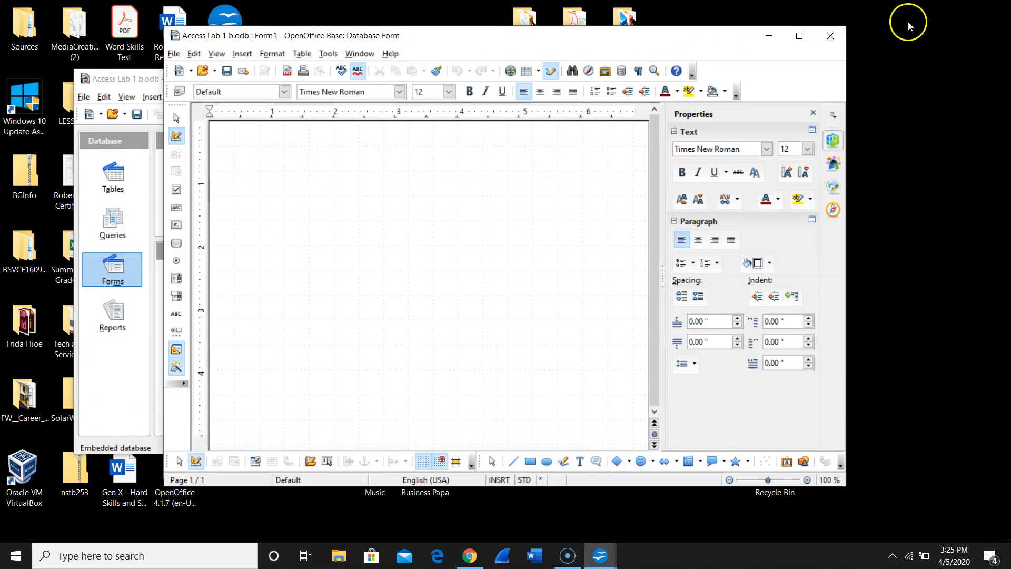
- Close the blank form without saving its changes and show the database's tables
{"action": "left_click", "coordinate": [831, 41]}
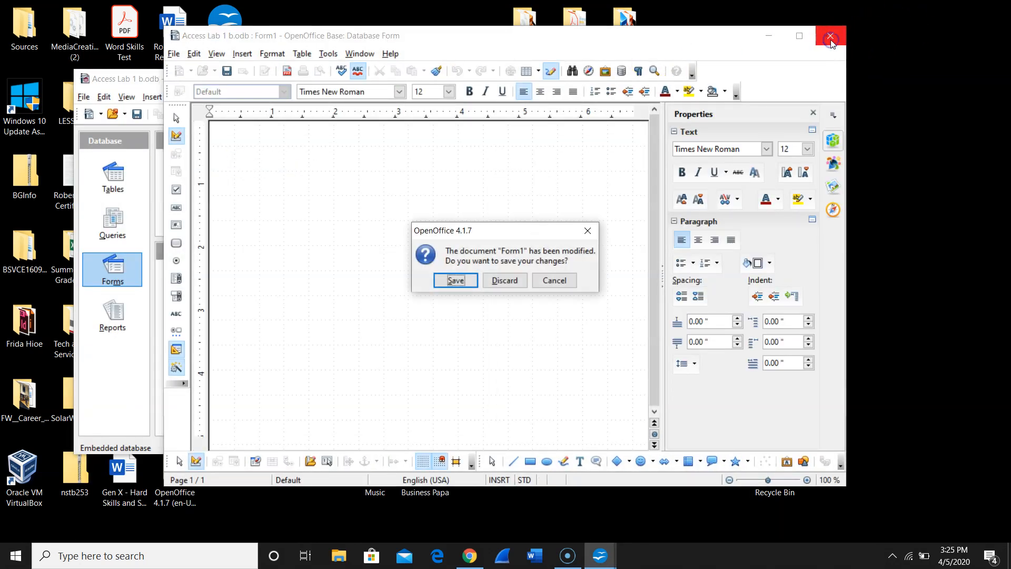
{"action": "left_click", "coordinate": [510, 282]}
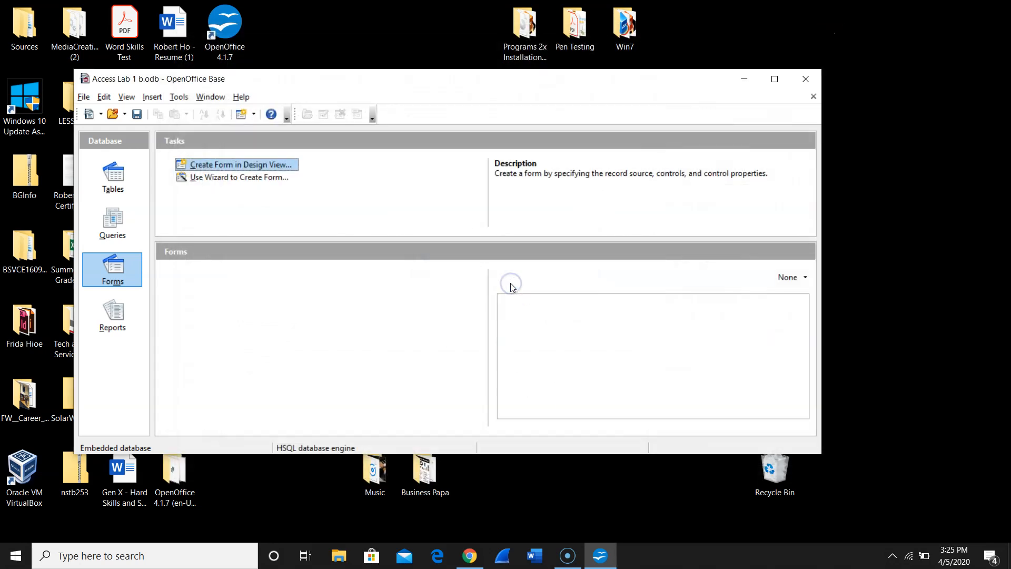
{"action": "left_click", "coordinate": [120, 179]}
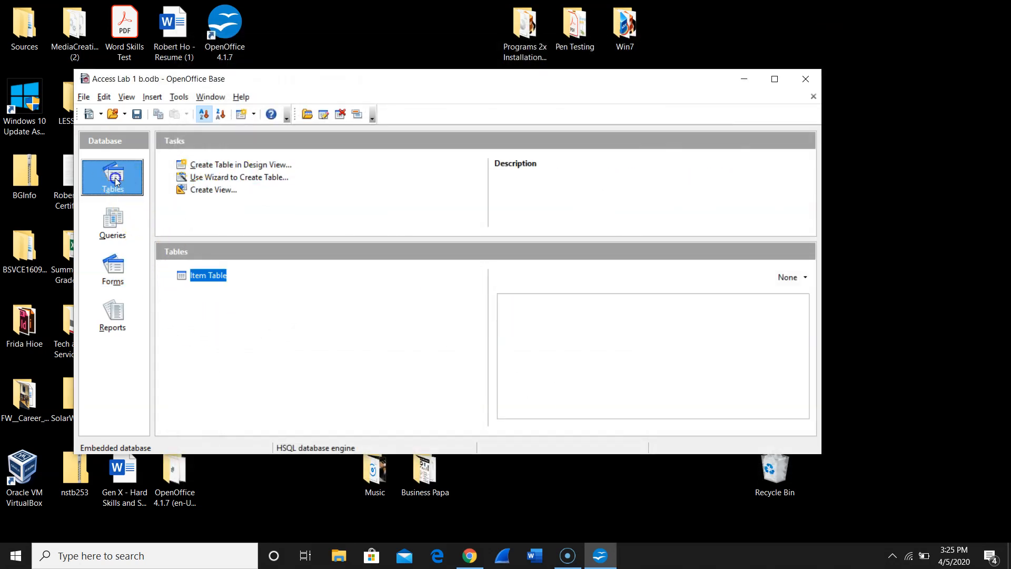
{"action": "right_click", "coordinate": [209, 279]}
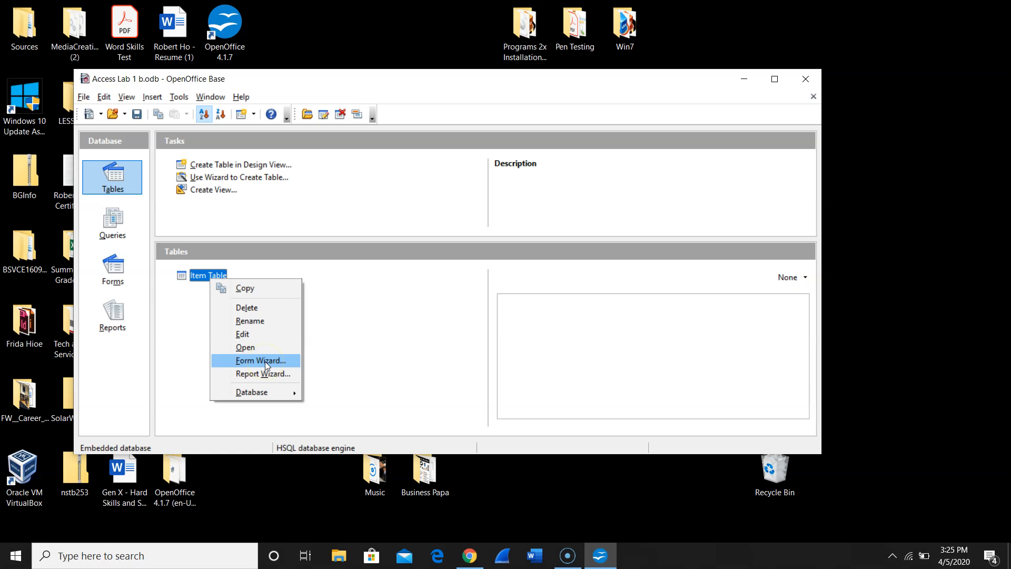
{"action": "left_click", "coordinate": [177, 362]}
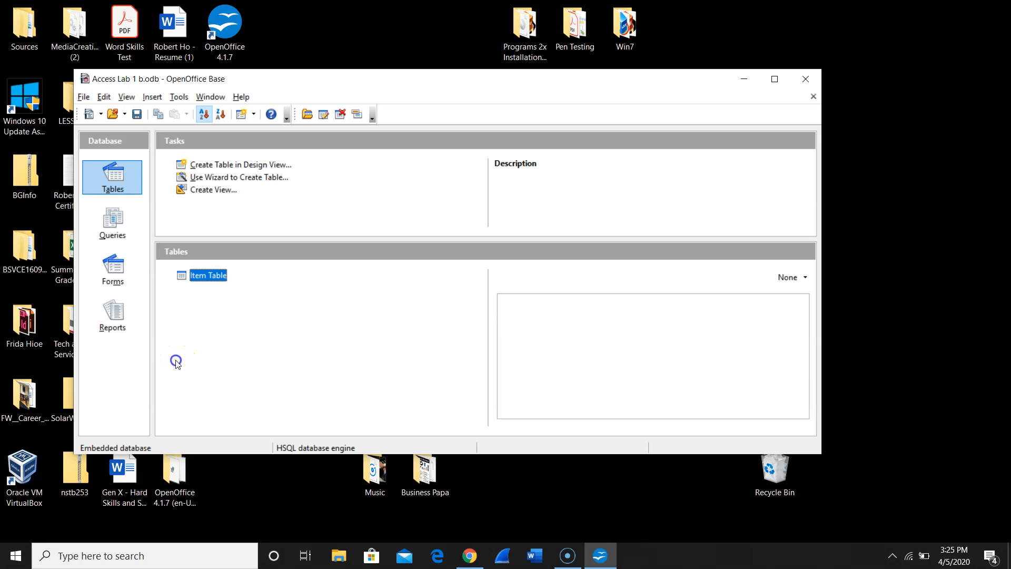
{"action": "right_click", "coordinate": [220, 278]}
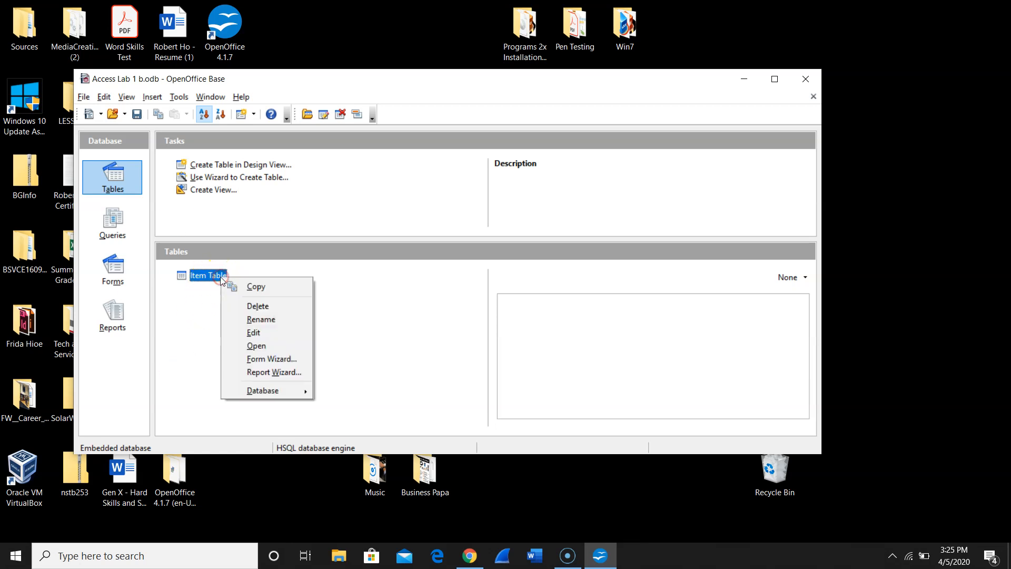
{"action": "left_click", "coordinate": [200, 362]}
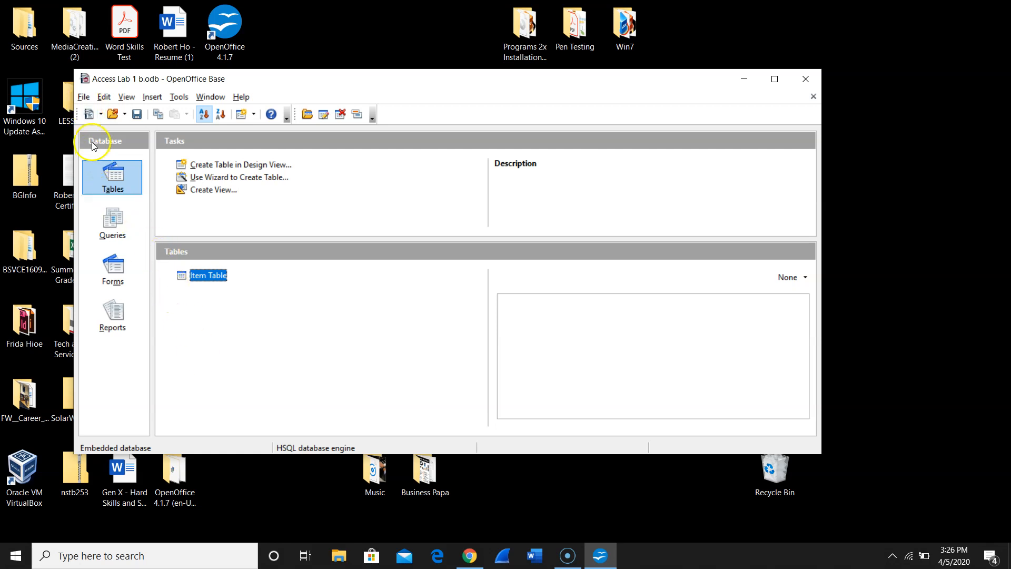
- Save the database as Access Lab 1 b in the Documents folder, in ODF Database format, replacing the existing file
{"action": "left_click", "coordinate": [85, 98]}
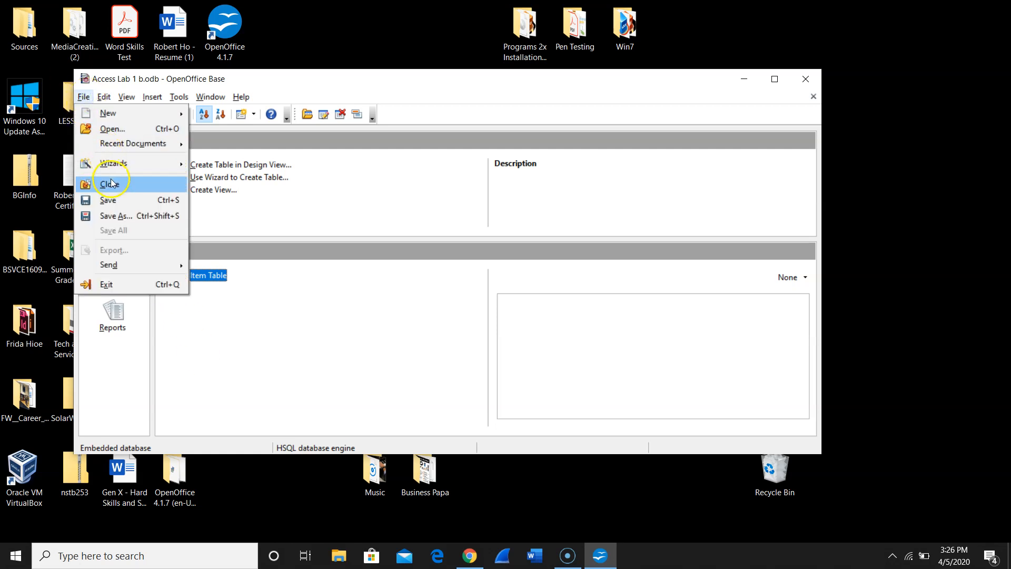
{"action": "left_click", "coordinate": [116, 214]}
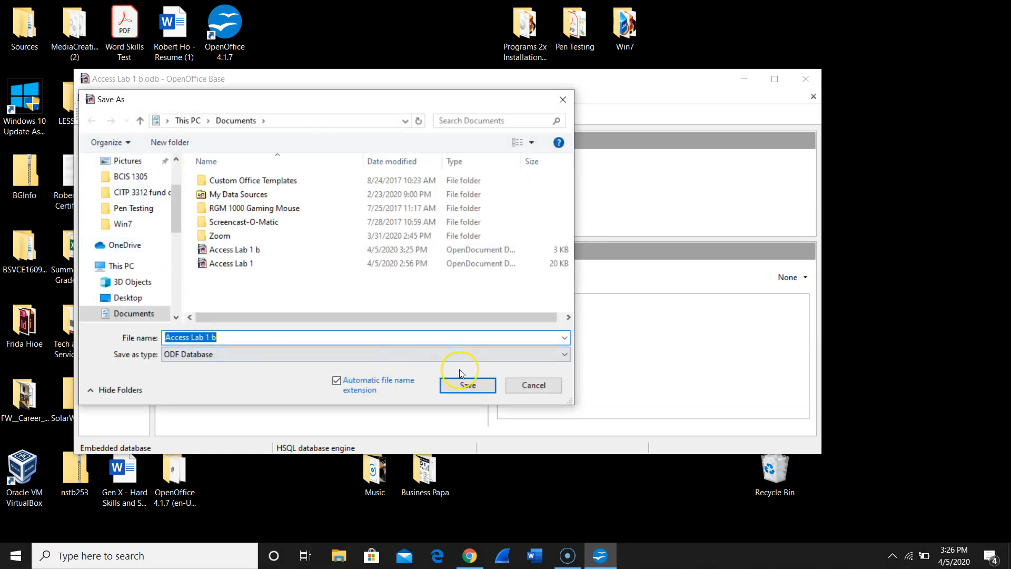
{"action": "left_click", "coordinate": [468, 385]}
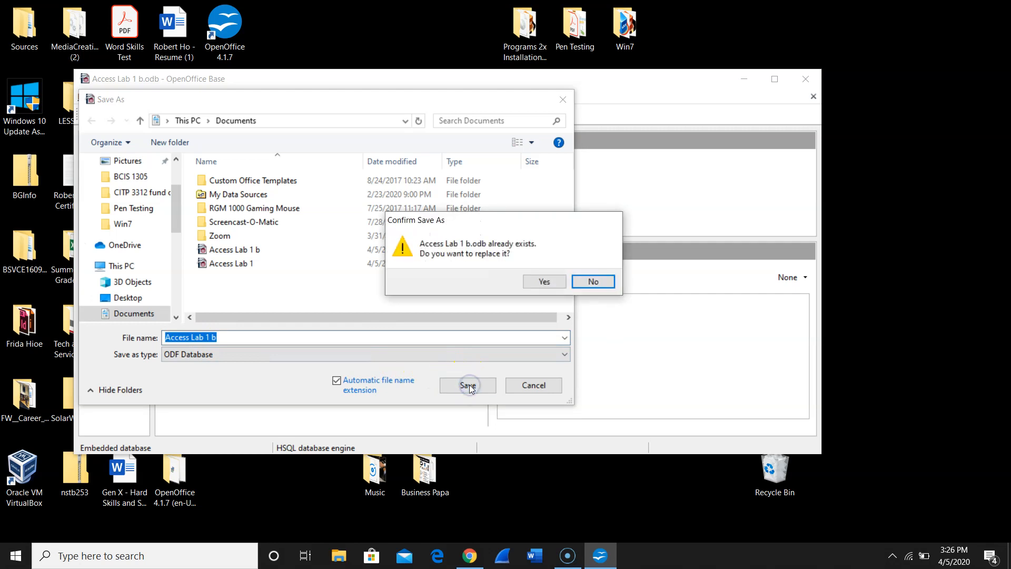
{"action": "left_click", "coordinate": [536, 280]}
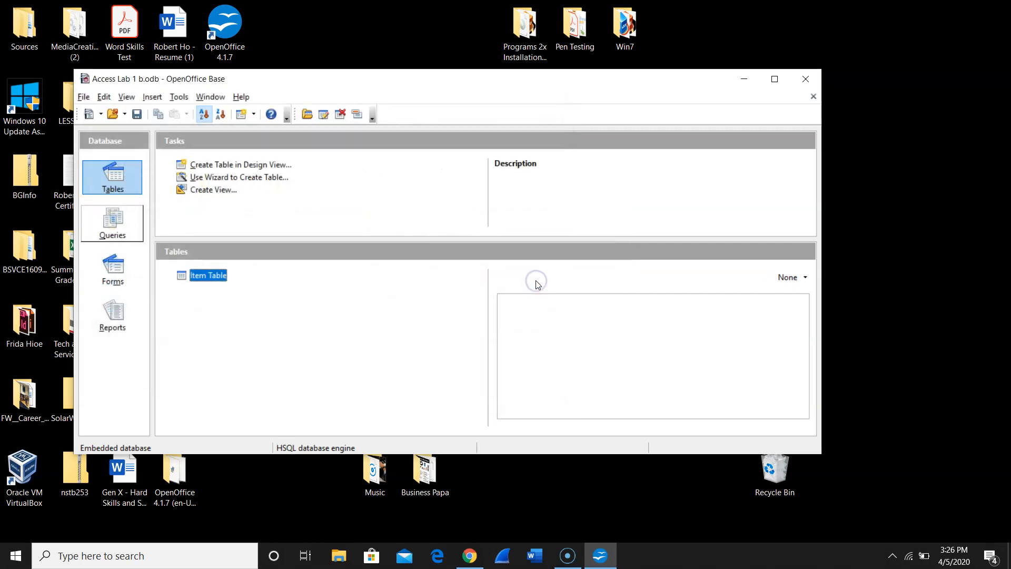